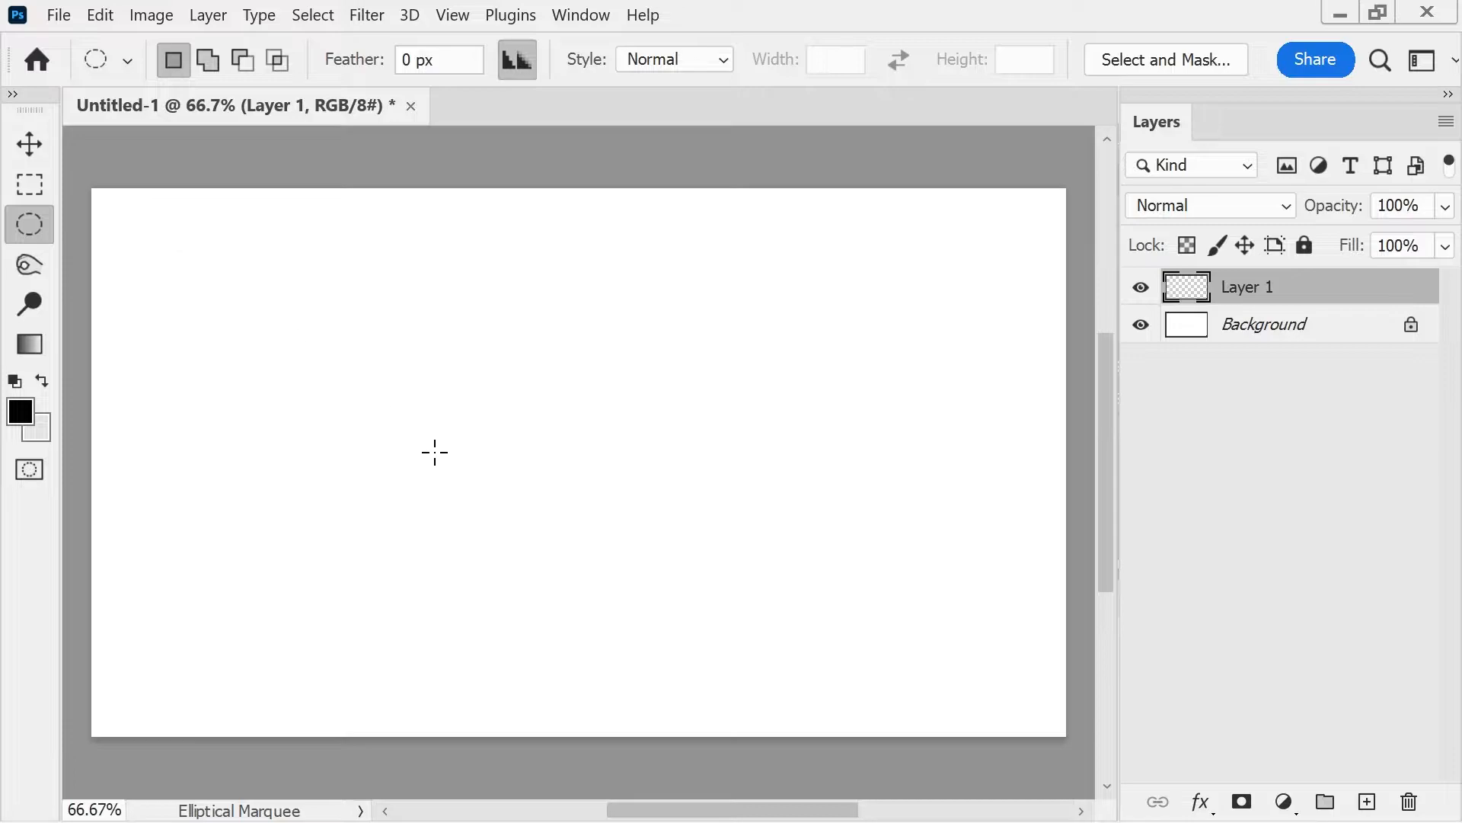
# Make a circular selection slightly left of the canvas centre on Layer 1 and fill it with grey #919191.
pyautogui.moveTo(348, 324); pyautogui.dragTo(661, 614)
pyautogui.click(22, 419)
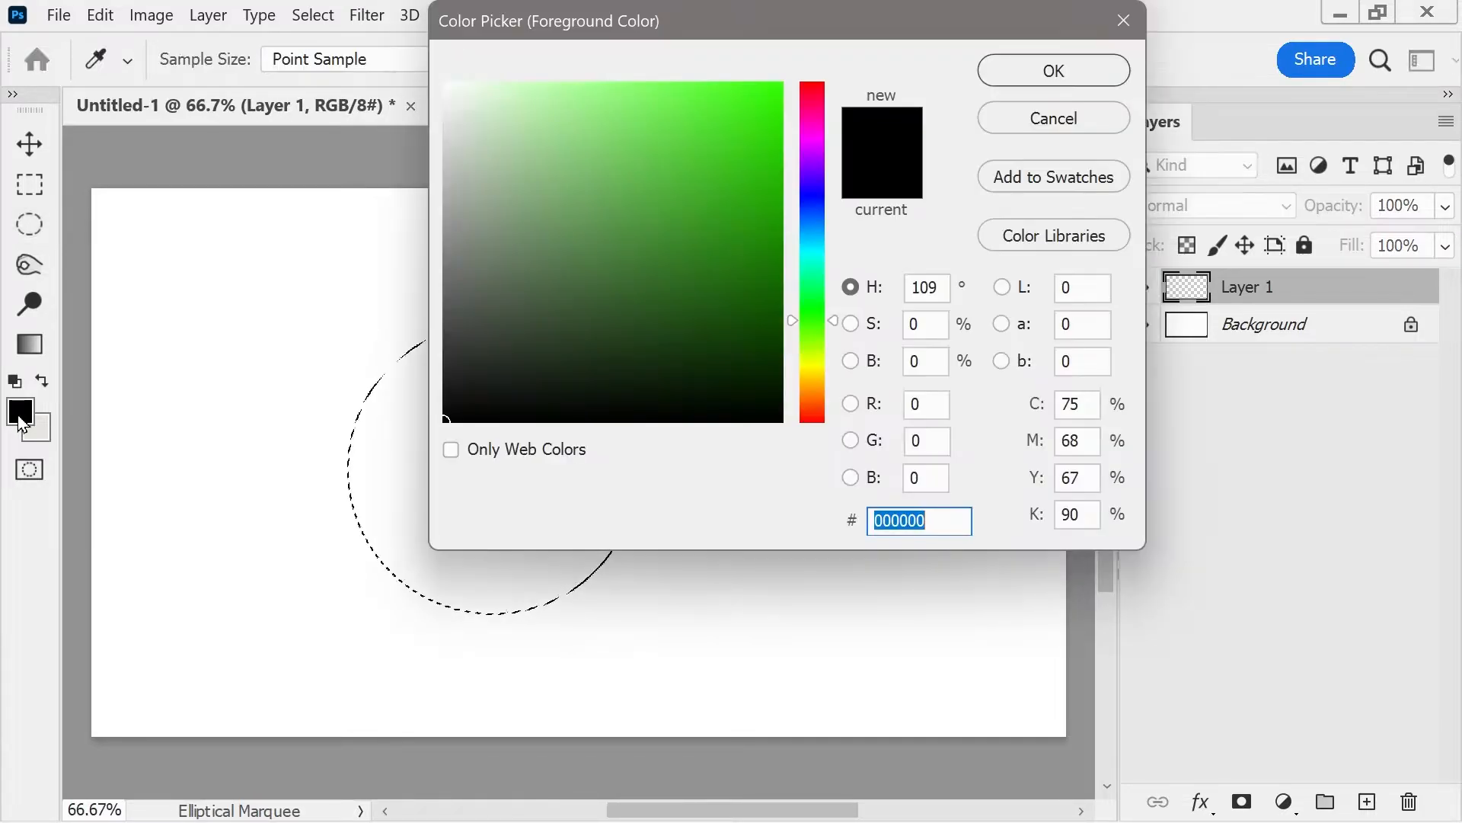
pyautogui.moveTo(450, 304); pyautogui.dragTo(443, 228)
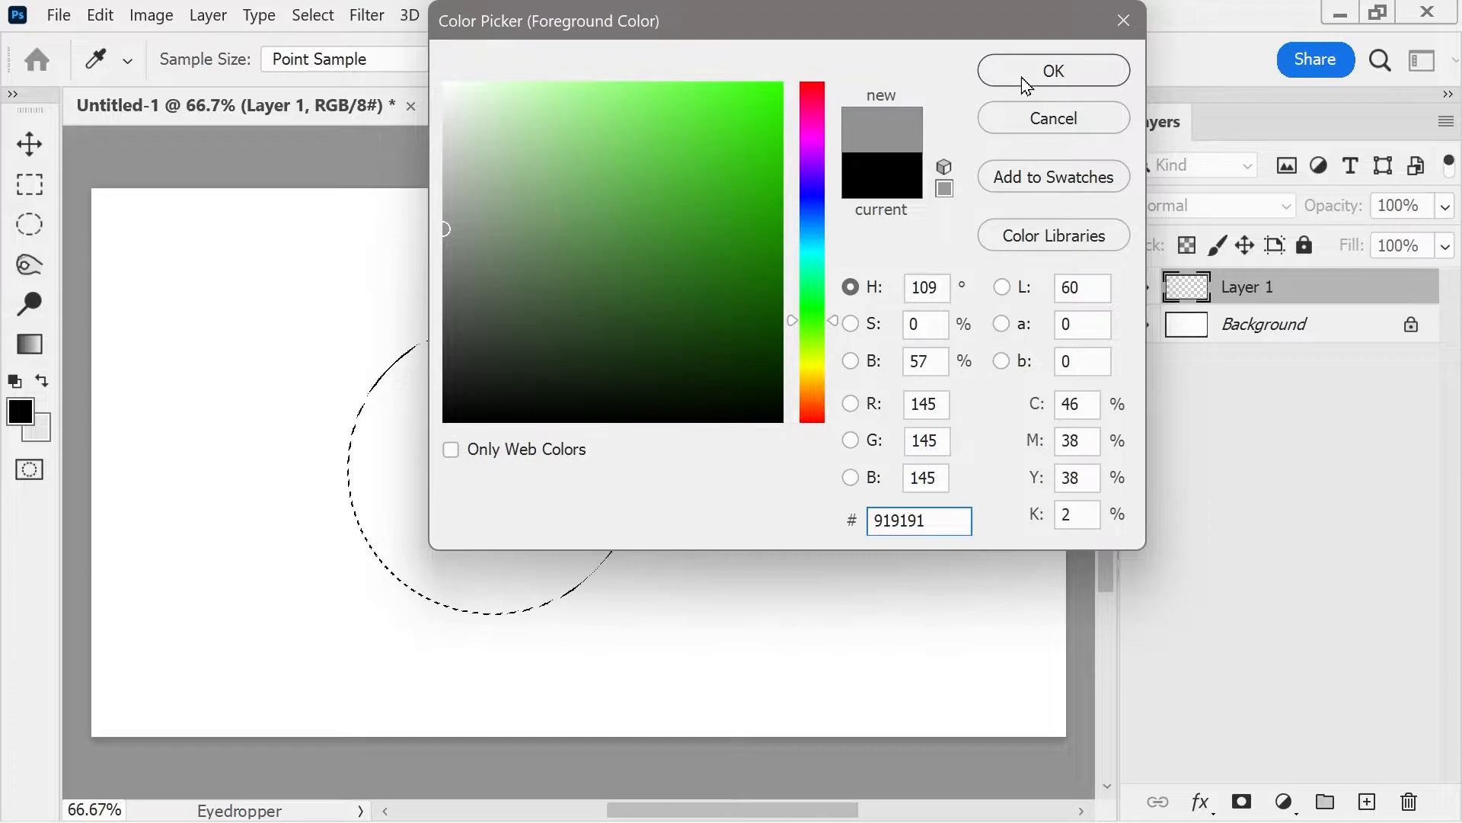
pyautogui.click(1021, 76)
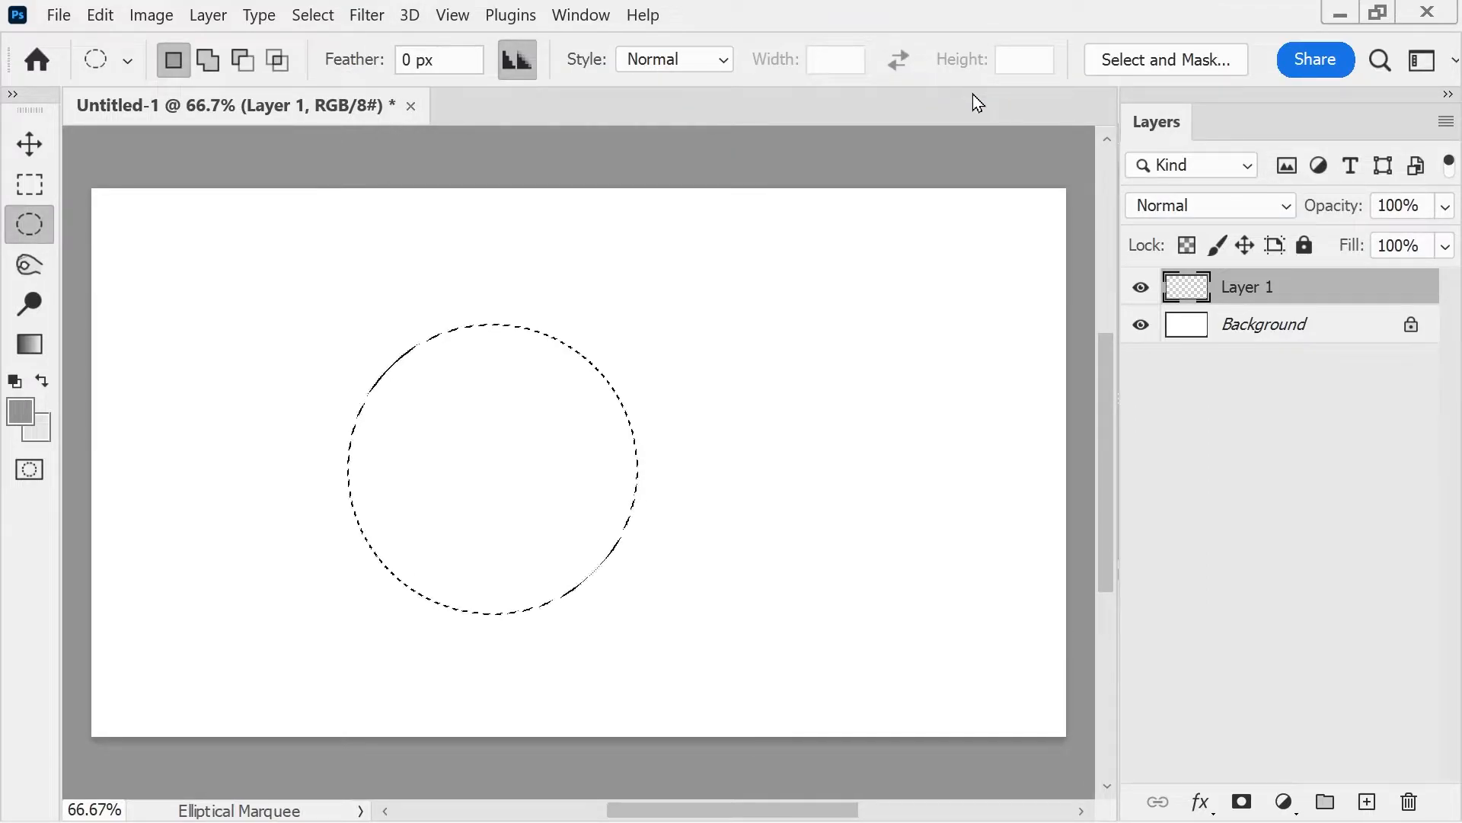
pyautogui.hotkey('alt', 'BackSpace')
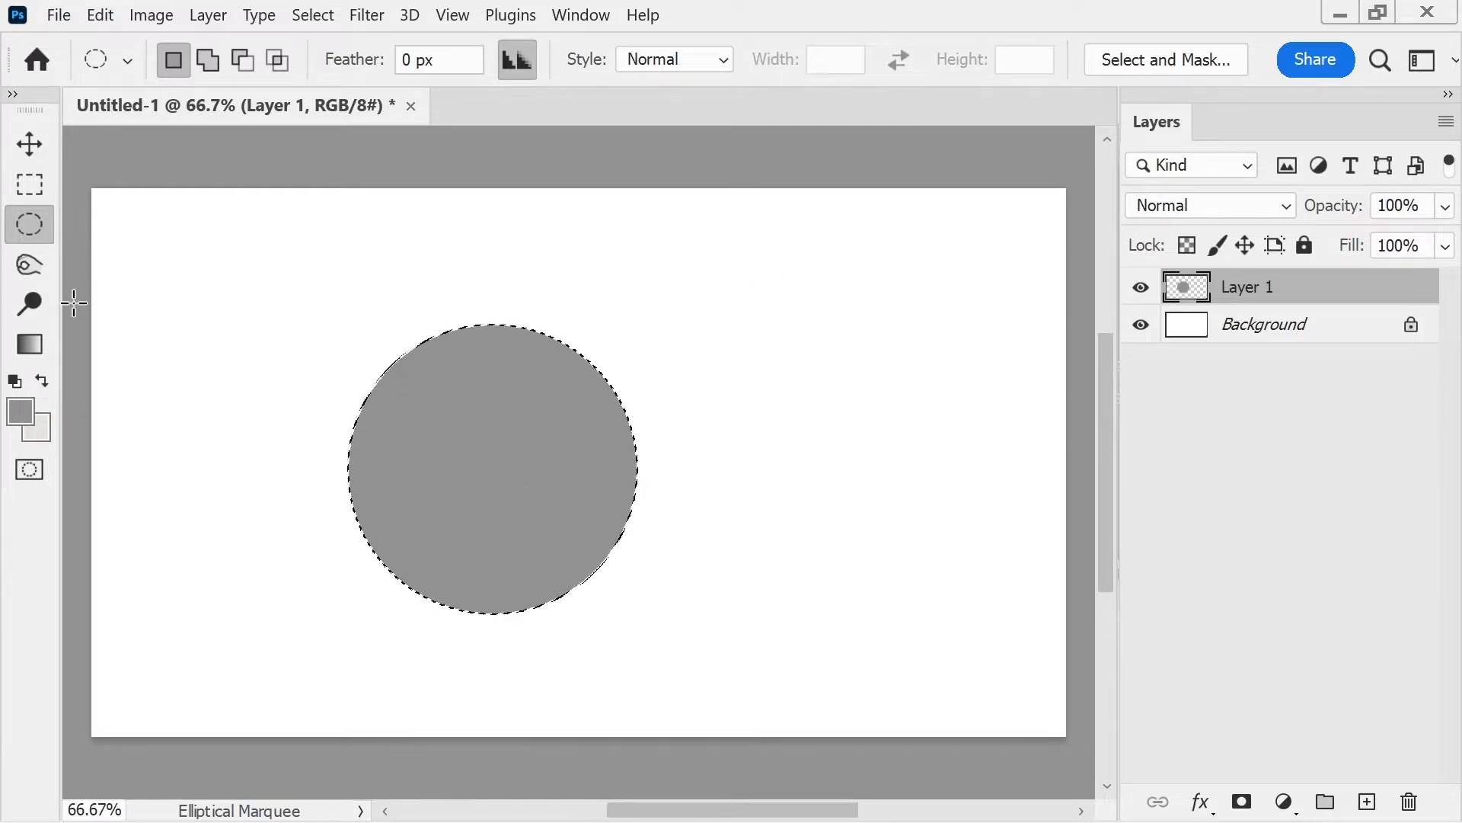
# Set up the Burn tool with the Soft Round brush at a size of 105 px.
pyautogui.click(31, 280)
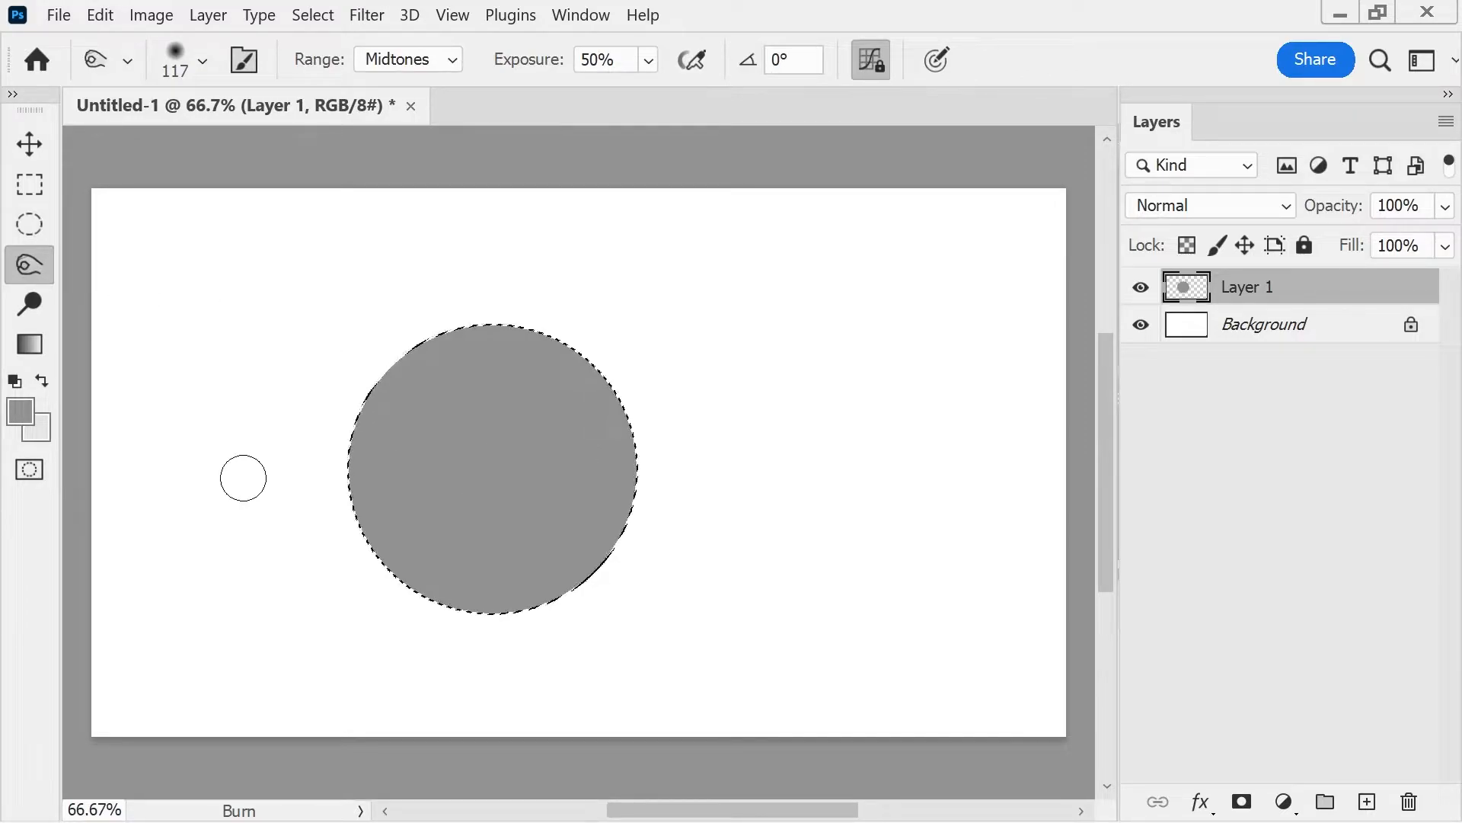
pyautogui.click(200, 66)
pyautogui.moveTo(250, 148); pyautogui.dragTo(240, 149)
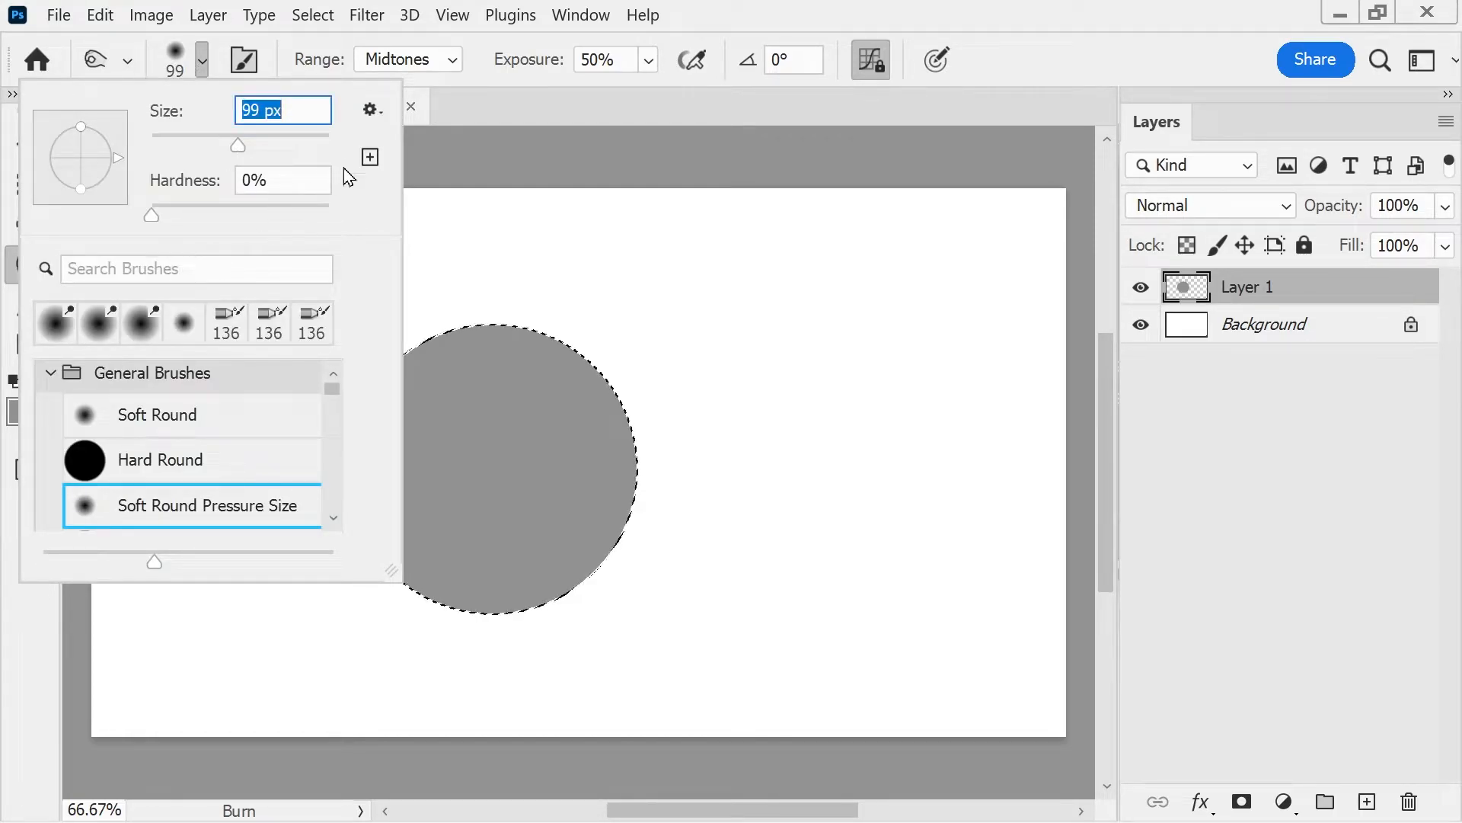
pyautogui.click(384, 109)
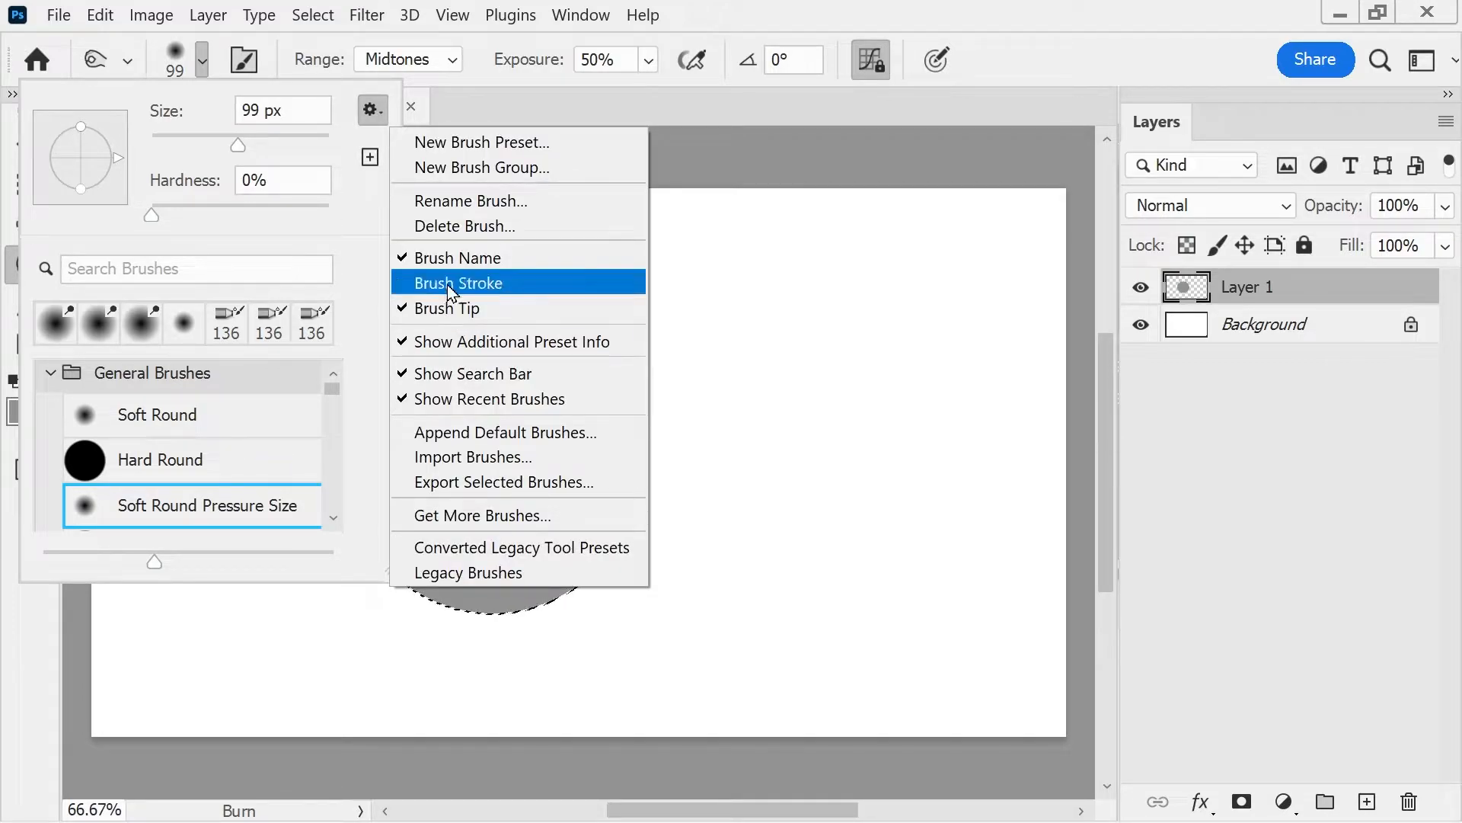
pyautogui.click(163, 270)
pyautogui.click(177, 270)
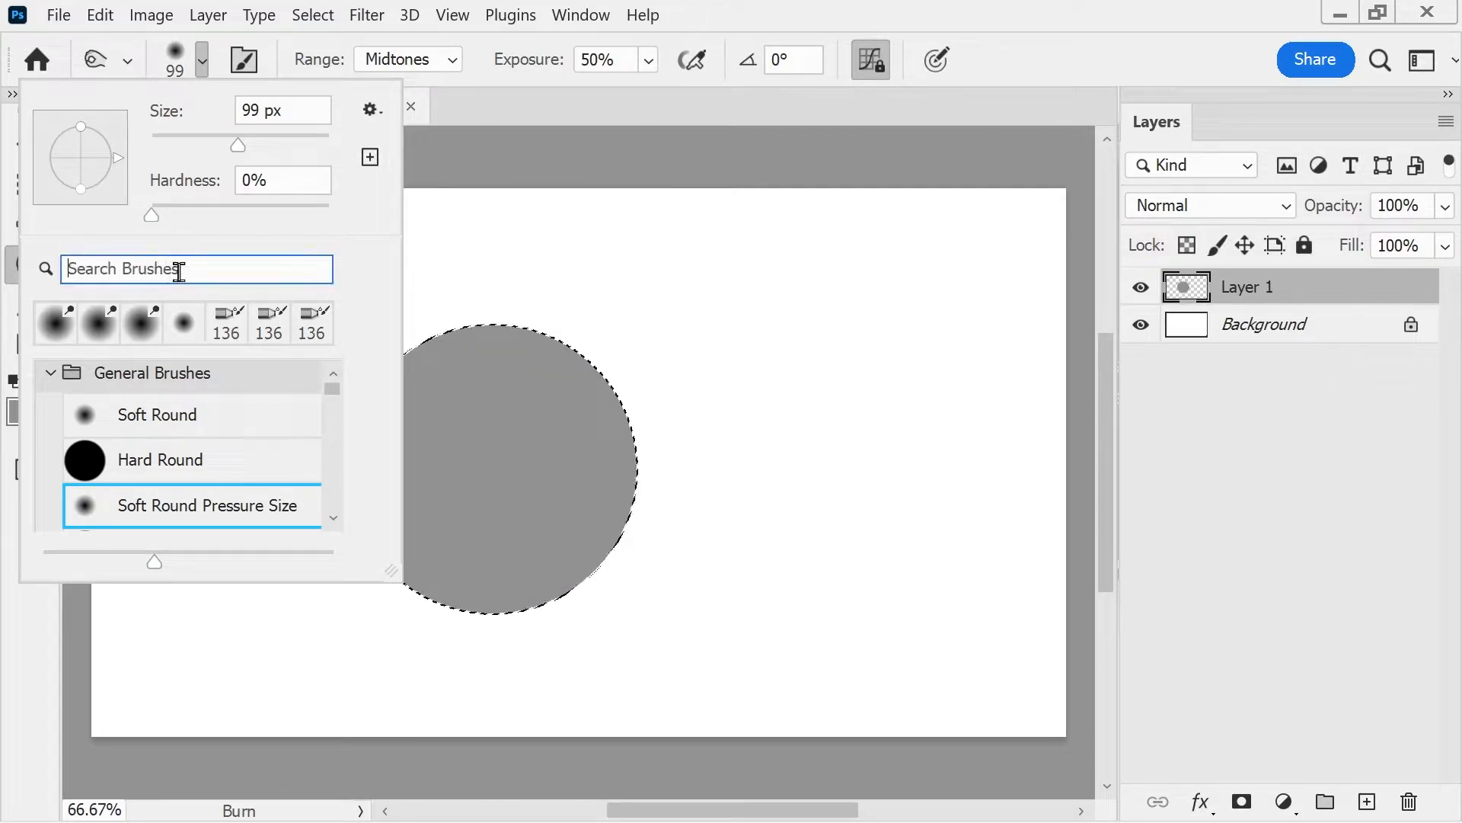
pyautogui.write('soft')
pyautogui.click(154, 412)
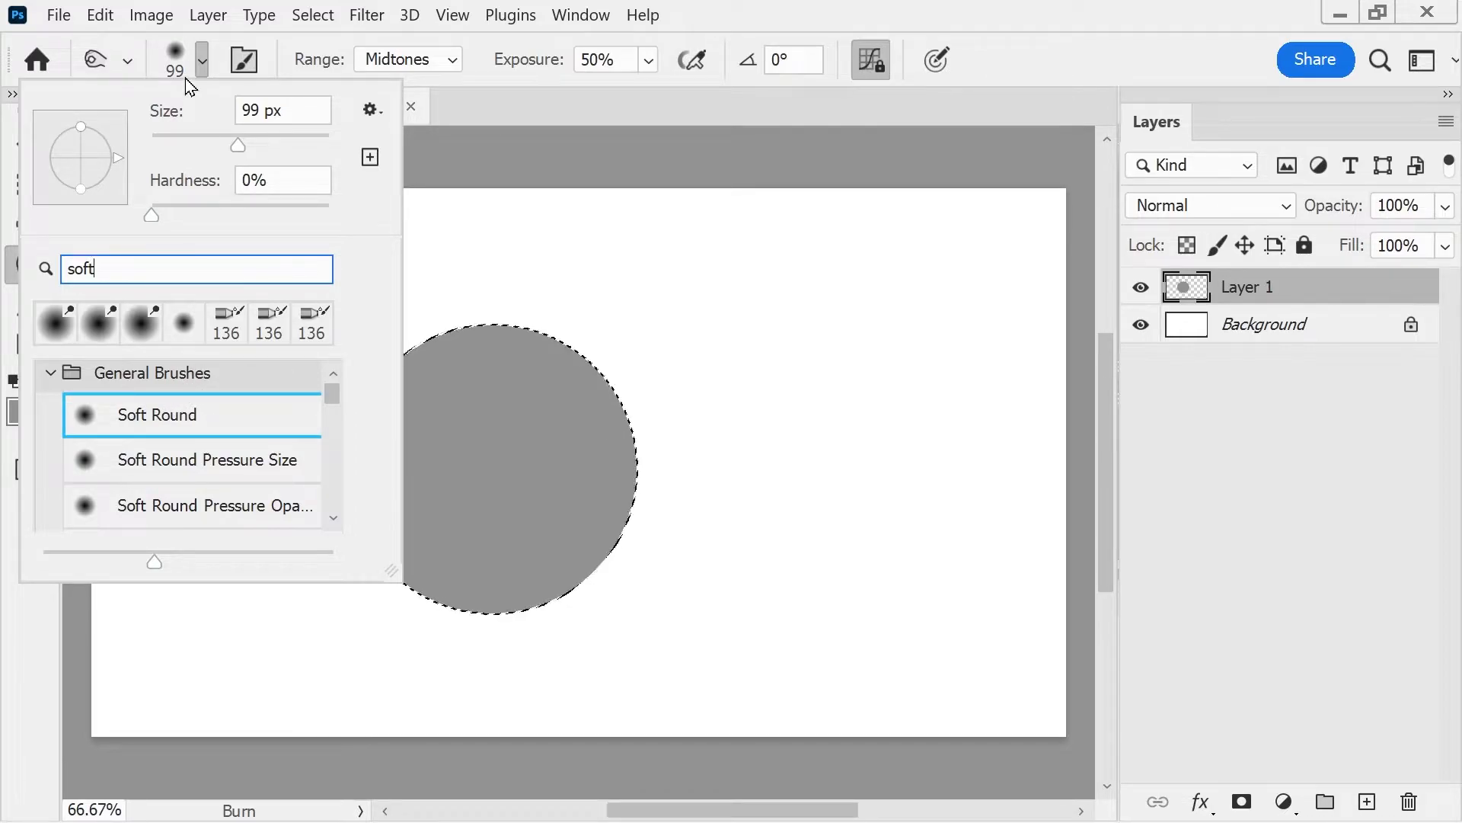
pyautogui.click(246, 150)
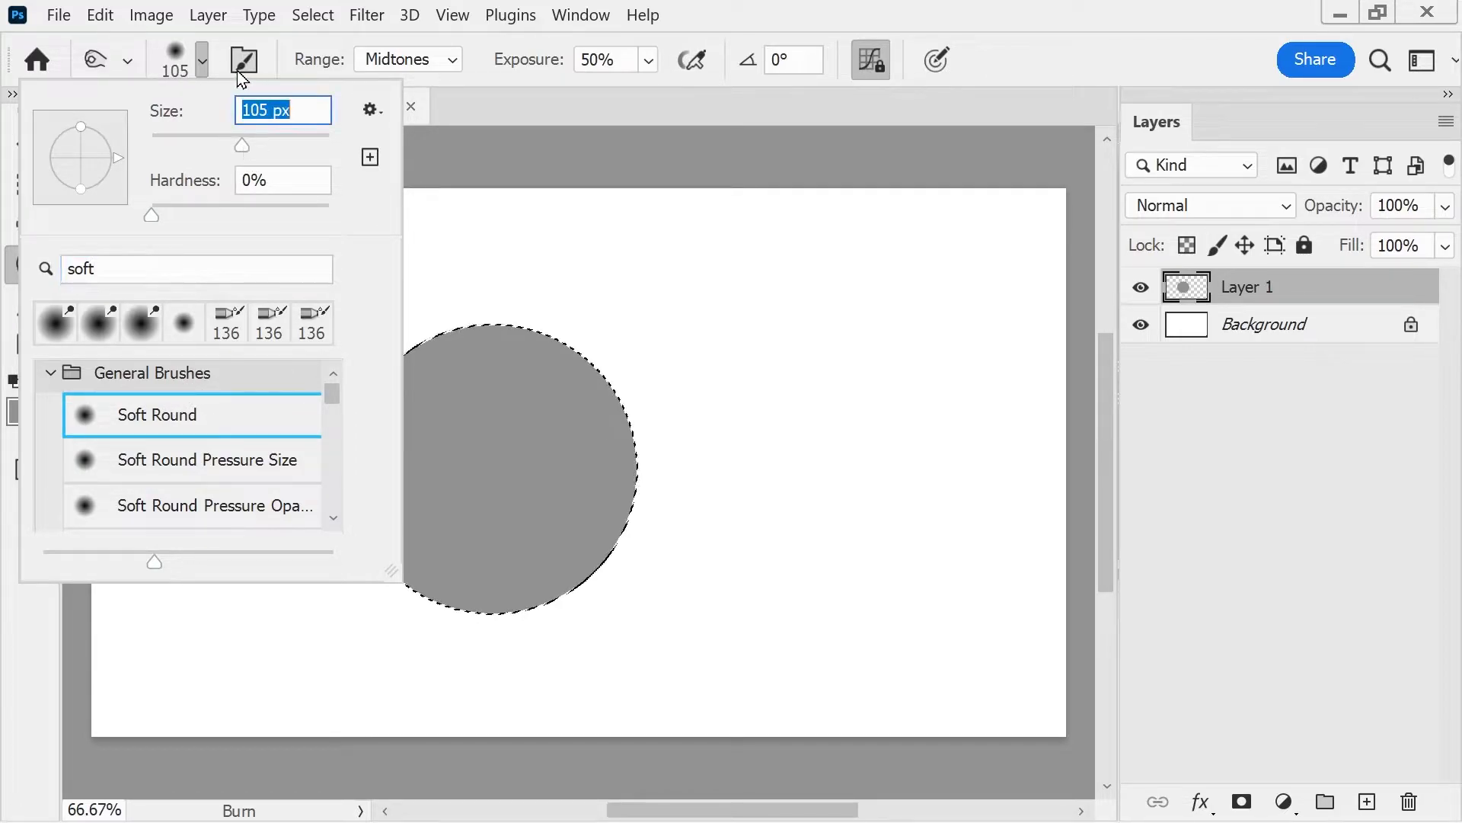
pyautogui.click(198, 63)
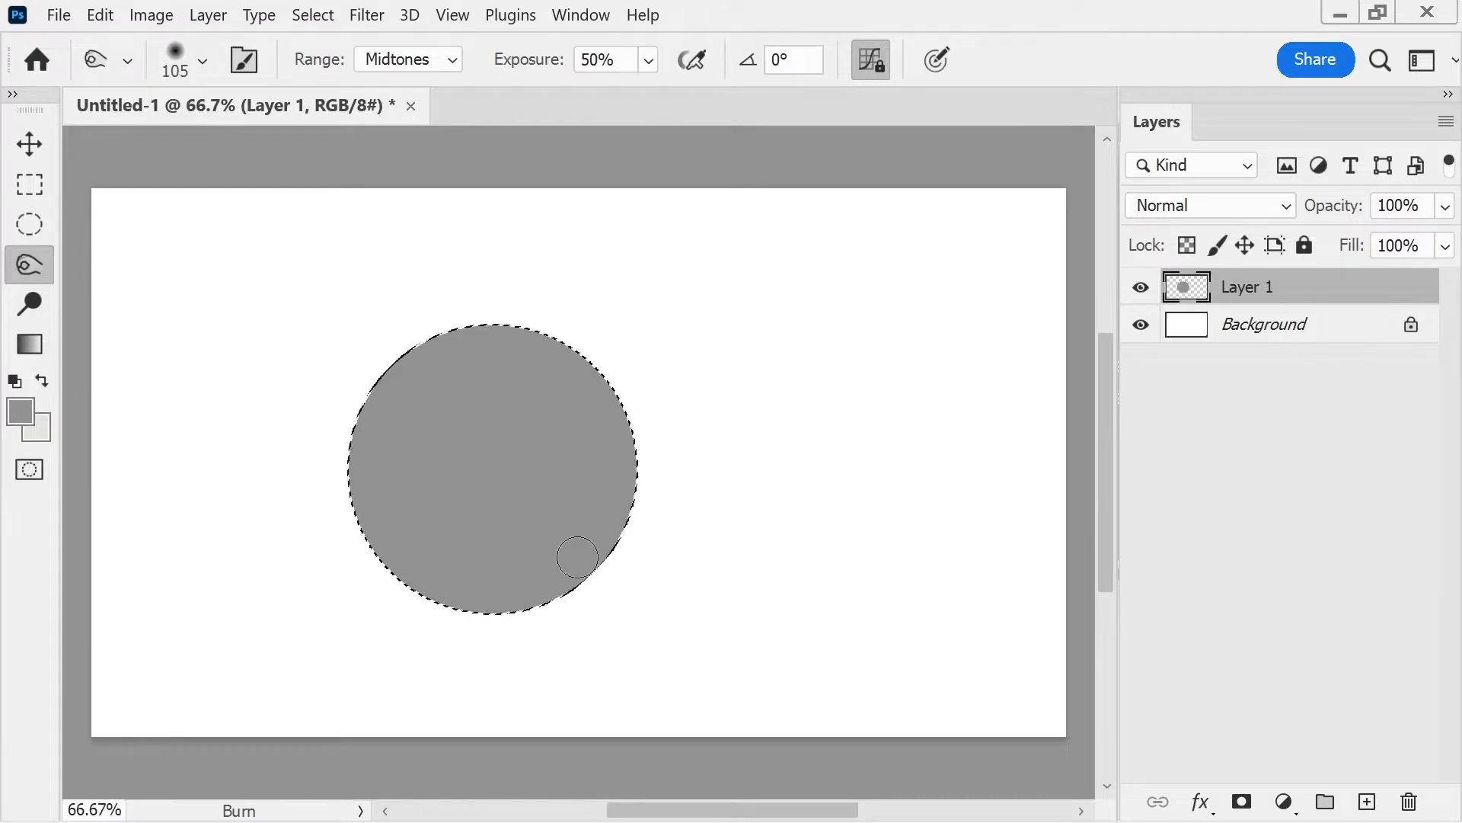
# Burn shading into the grey circle along its left side, lower half and rim, leaving the upper-right area lighter.
pyautogui.moveTo(414, 349)
pyautogui.mouseDown()
pyautogui.moveTo(370, 456)
pyautogui.moveTo(384, 382)
pyautogui.moveTo(371, 505)
pyautogui.moveTo(391, 584)
pyautogui.moveTo(403, 553)
pyautogui.moveTo(452, 591)
pyautogui.mouseUp()
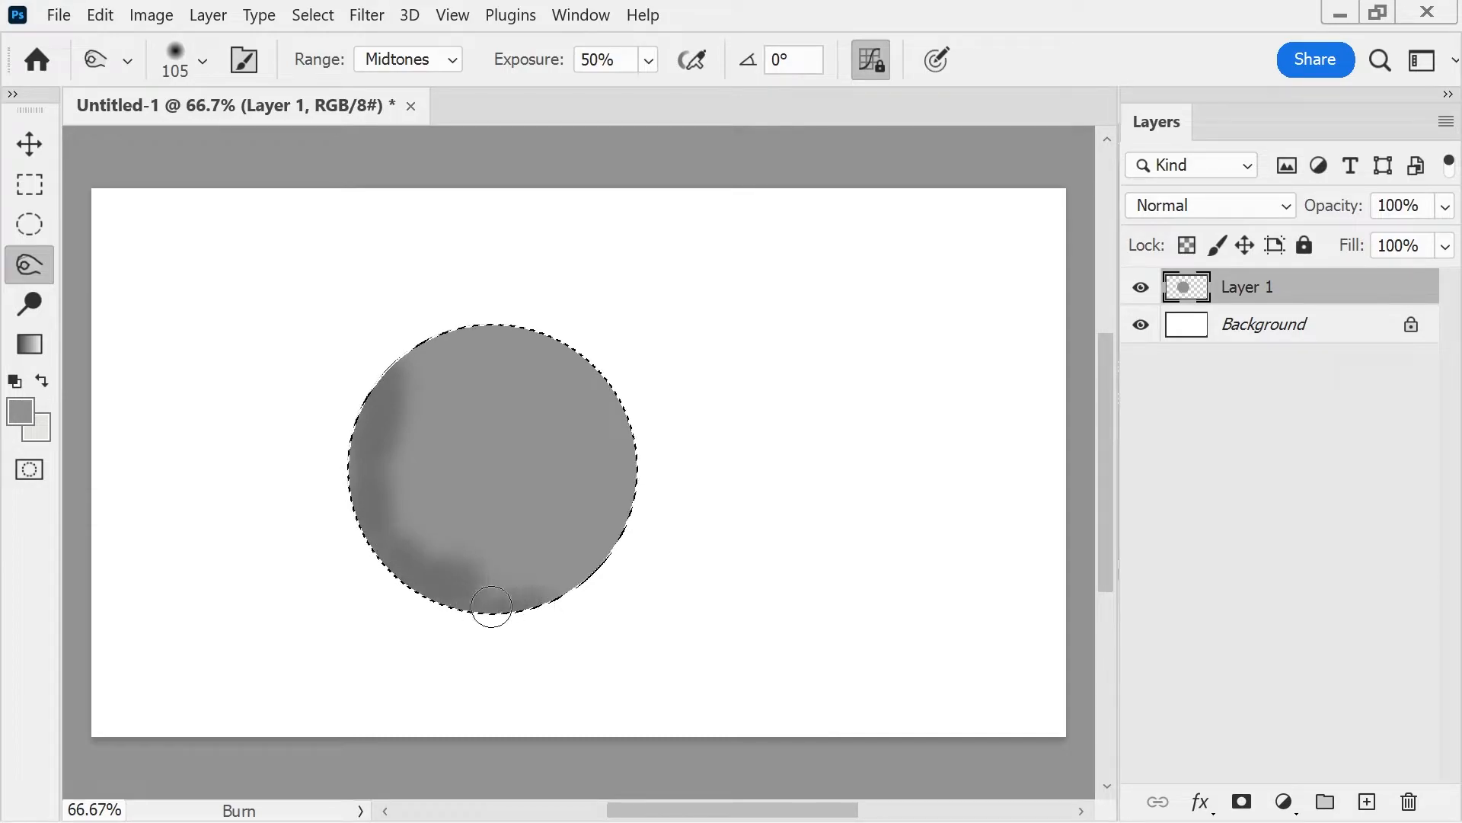
pyautogui.moveTo(475, 554)
pyautogui.mouseDown()
pyautogui.moveTo(410, 566)
pyautogui.moveTo(446, 564)
pyautogui.moveTo(398, 530)
pyautogui.moveTo(408, 479)
pyautogui.moveTo(384, 418)
pyautogui.moveTo(378, 370)
pyautogui.moveTo(405, 339)
pyautogui.moveTo(448, 329)
pyautogui.moveTo(549, 341)
pyautogui.moveTo(635, 391)
pyautogui.moveTo(633, 534)
pyautogui.moveTo(565, 605)
pyautogui.moveTo(644, 458)
pyautogui.moveTo(619, 406)
pyautogui.moveTo(514, 317)
pyautogui.moveTo(360, 368)
pyautogui.moveTo(376, 526)
pyautogui.moveTo(444, 473)
pyautogui.moveTo(428, 515)
pyautogui.moveTo(413, 510)
pyautogui.moveTo(434, 483)
pyautogui.moveTo(426, 526)
pyautogui.moveTo(482, 502)
pyautogui.moveTo(461, 562)
pyautogui.moveTo(454, 518)
pyautogui.moveTo(426, 514)
pyautogui.moveTo(506, 546)
pyautogui.moveTo(555, 592)
pyautogui.moveTo(520, 555)
pyautogui.mouseUp()
pyautogui.moveTo(410, 464)
pyautogui.mouseDown()
pyautogui.moveTo(426, 356)
pyautogui.moveTo(386, 423)
pyautogui.moveTo(386, 455)
pyautogui.moveTo(388, 364)
pyautogui.moveTo(344, 490)
pyautogui.moveTo(371, 456)
pyautogui.moveTo(364, 488)
pyautogui.moveTo(392, 567)
pyautogui.moveTo(391, 454)
pyautogui.moveTo(374, 568)
pyautogui.moveTo(388, 500)
pyautogui.moveTo(402, 564)
pyautogui.moveTo(435, 547)
pyautogui.moveTo(422, 558)
pyautogui.moveTo(436, 607)
pyautogui.mouseUp()
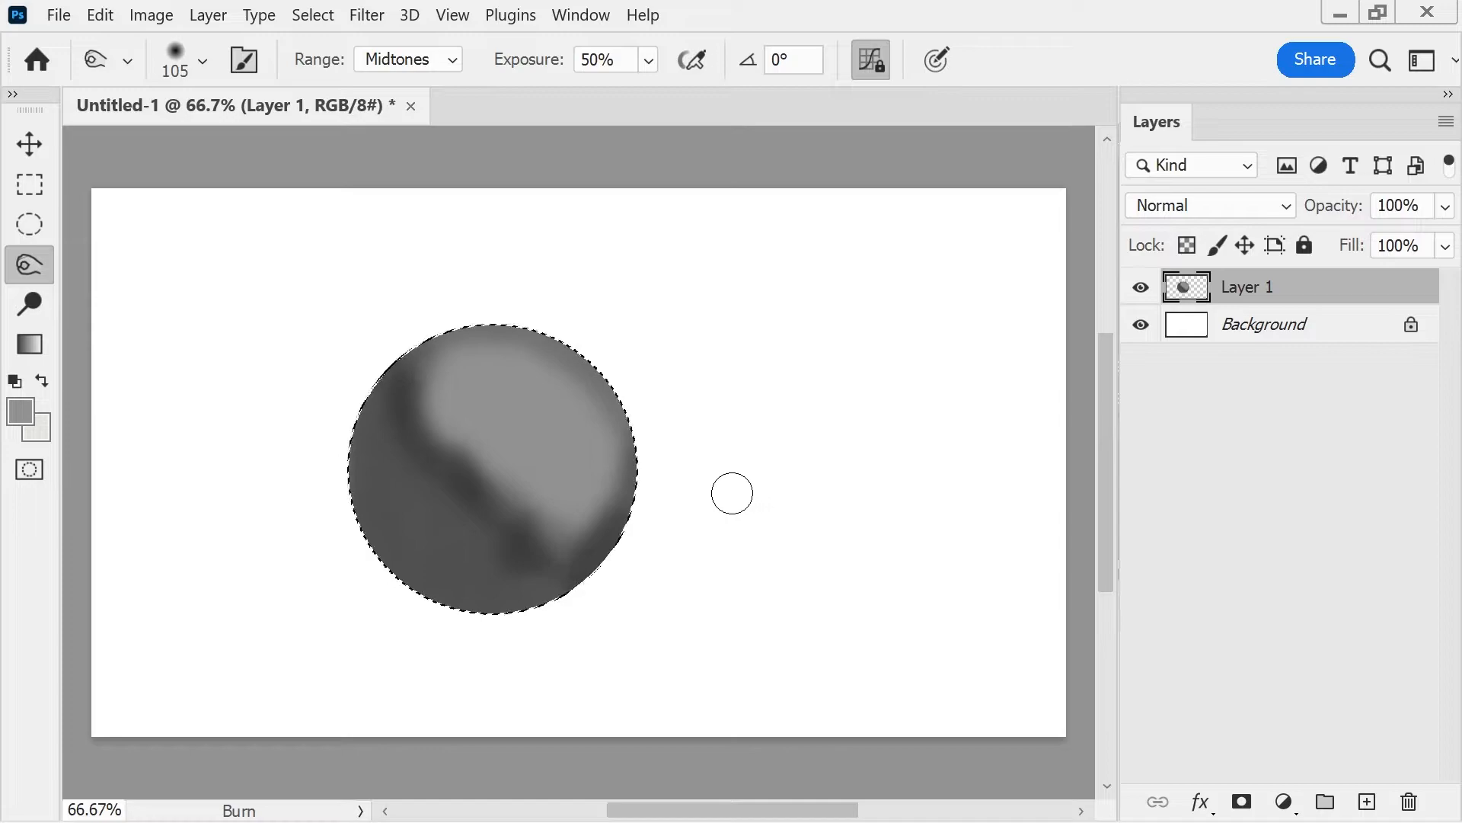
# Dodge a bright highlight into the upper-right part of the sphere, raising the Dodge tool's exposure to 75%.
pyautogui.click(16, 306)
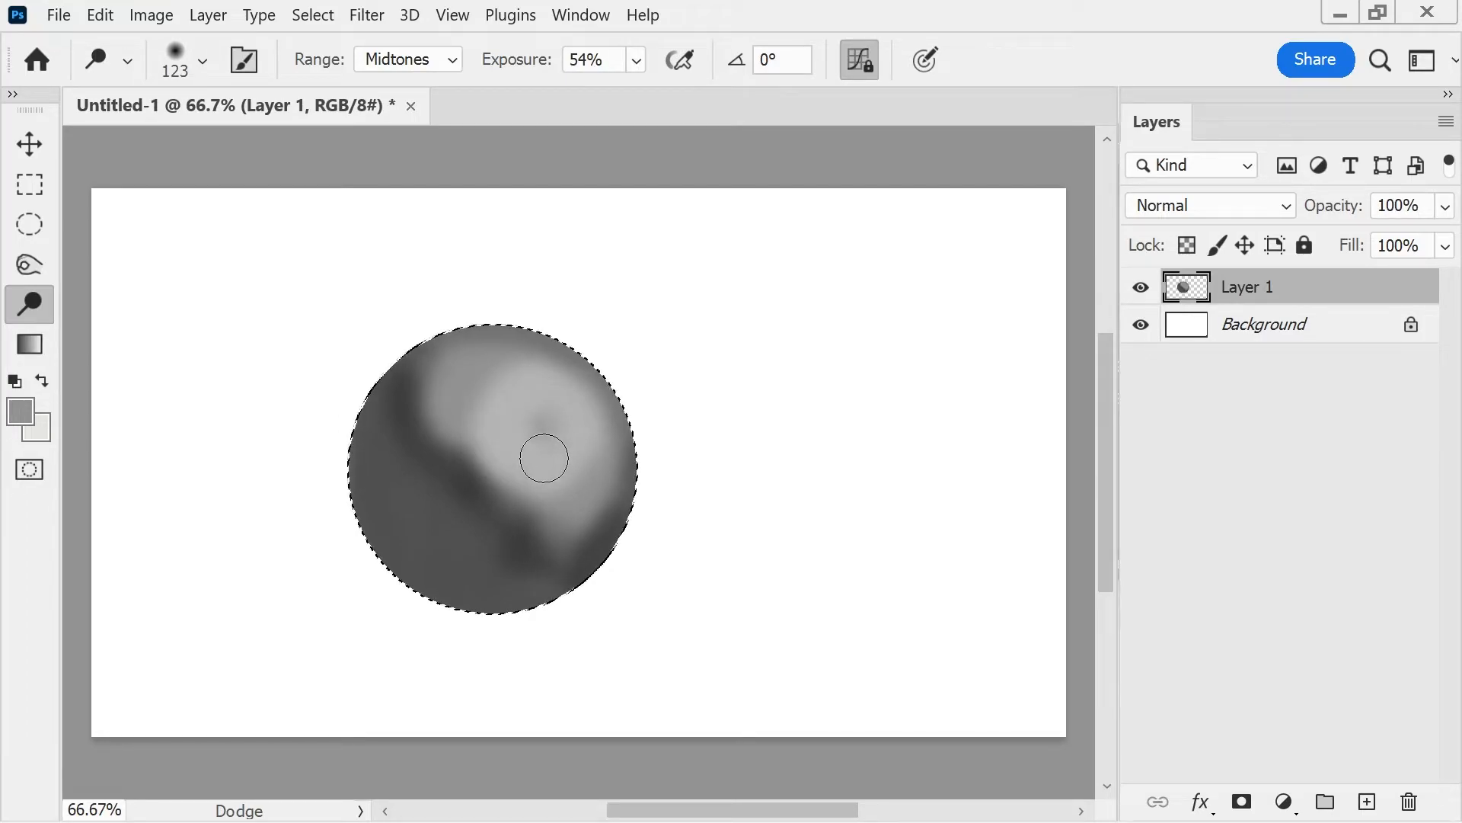
pyautogui.click(637, 61)
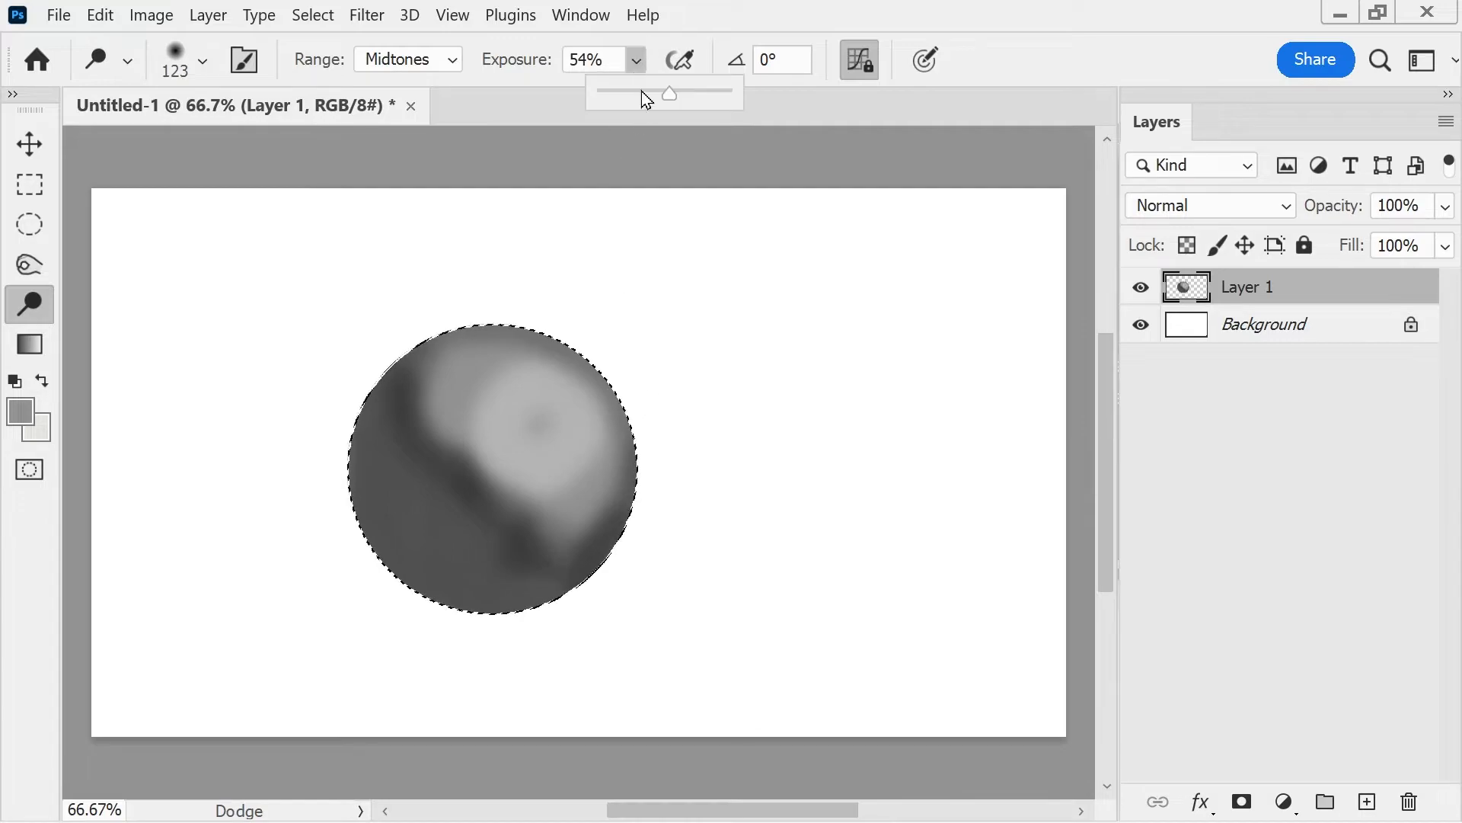
pyautogui.moveTo(675, 93); pyautogui.dragTo(694, 94)
pyautogui.click(542, 425)
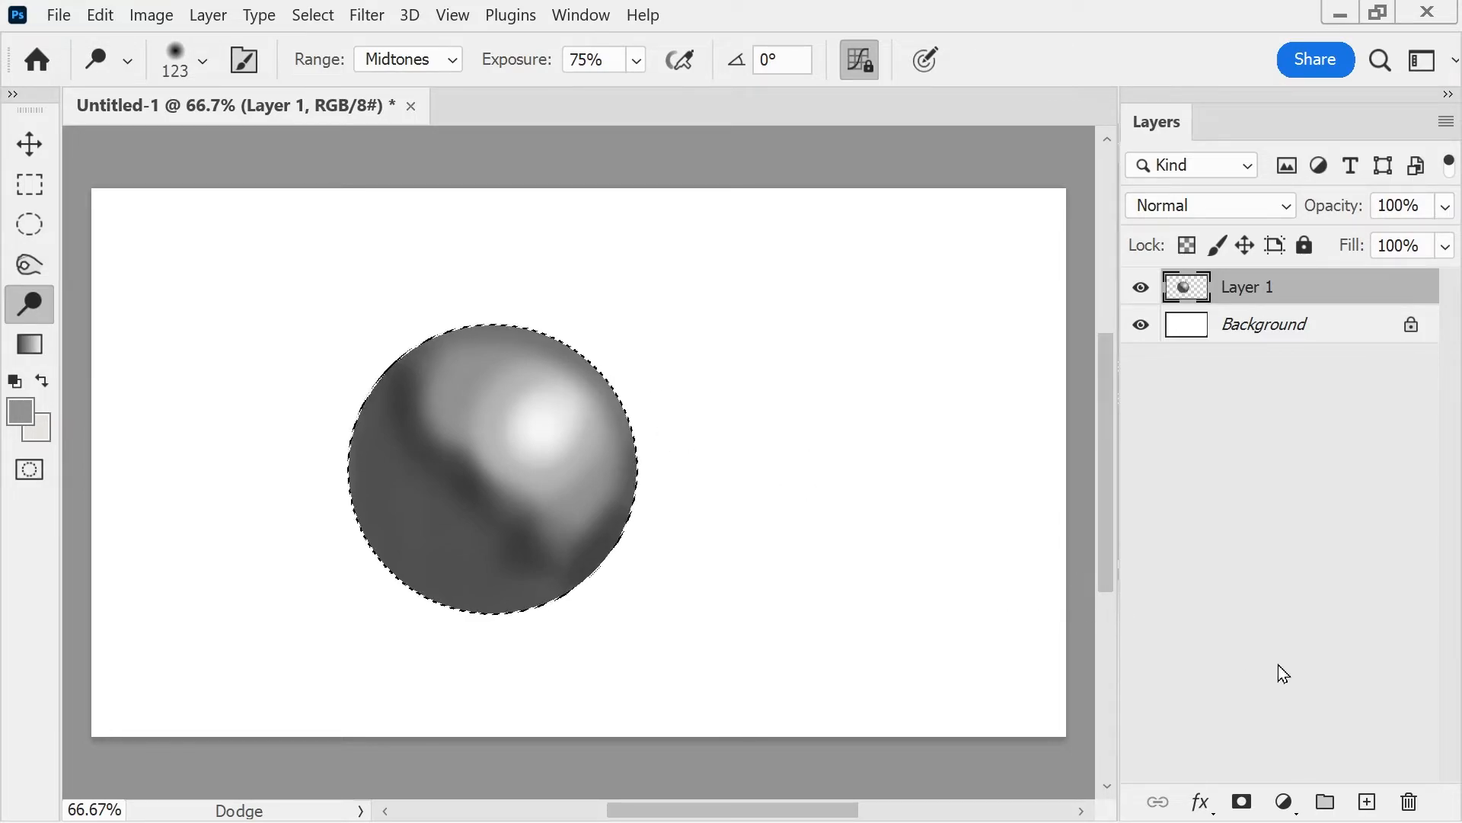
# Add a new layer beneath Layer 1 and draw a flat elliptical selection across the sphere's base, extending to its left.
pyautogui.click(1367, 801)
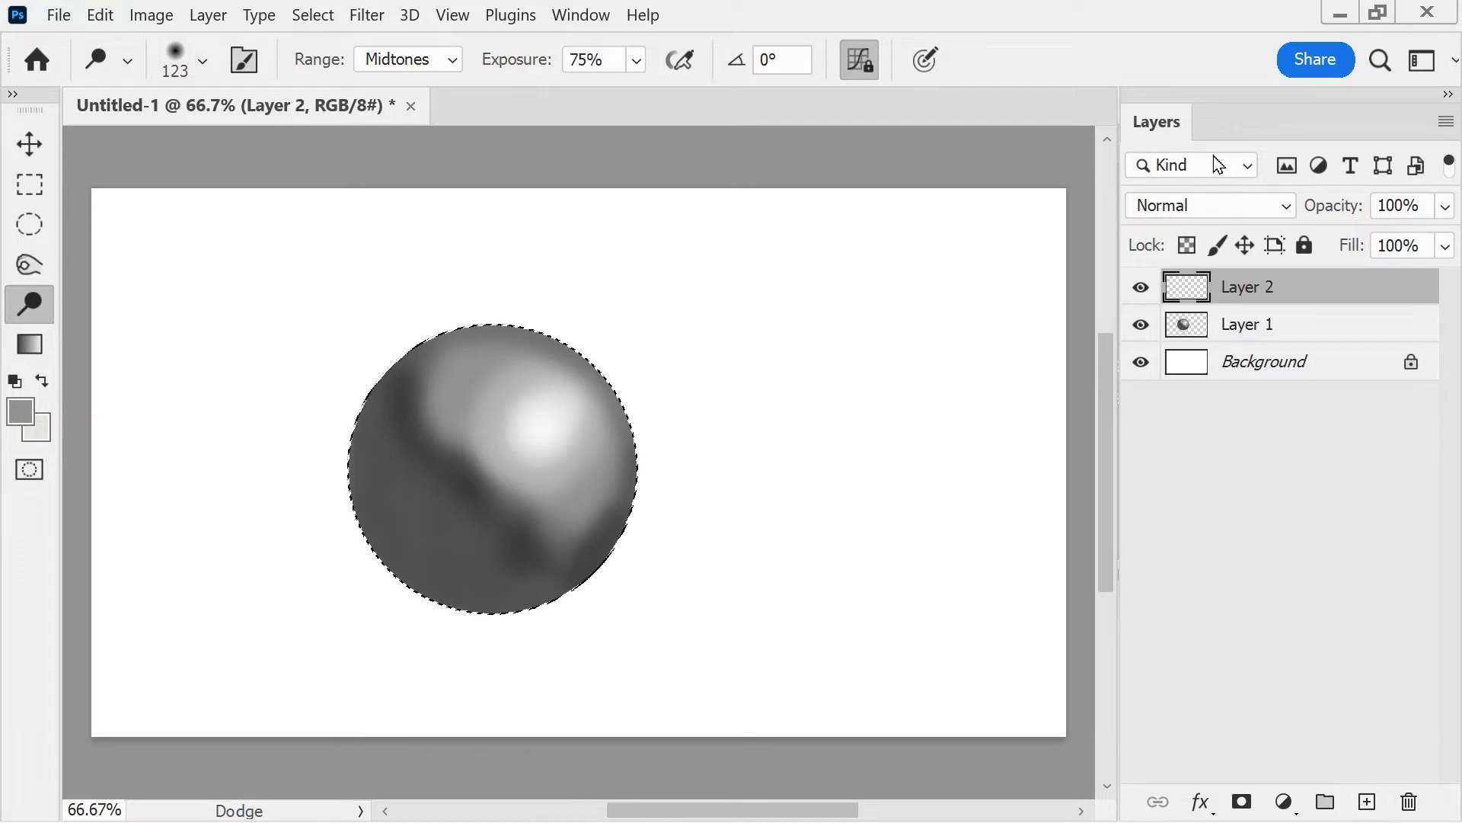
pyautogui.moveTo(1274, 313); pyautogui.dragTo(1273, 346)
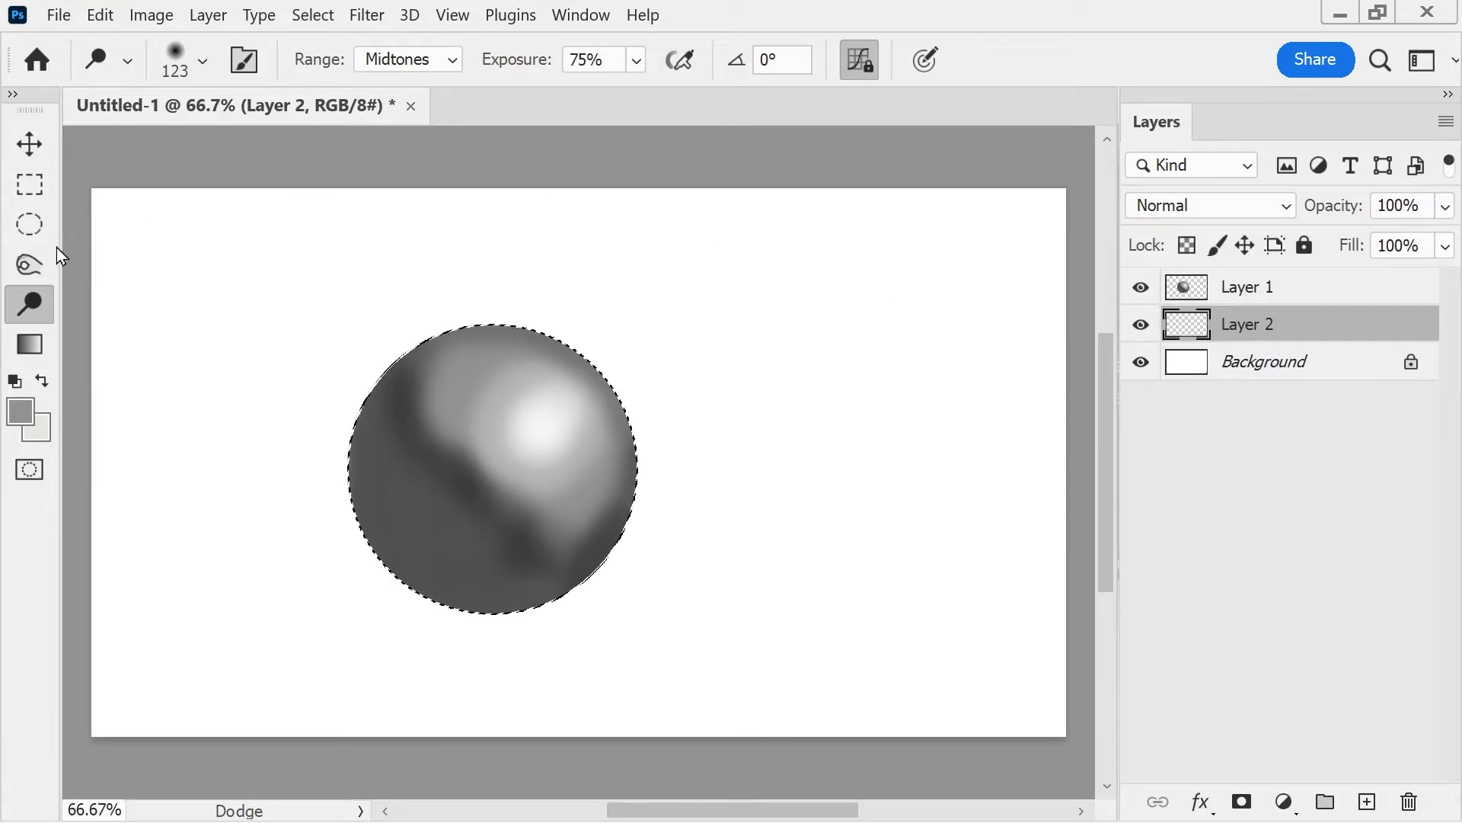
pyautogui.click(29, 224)
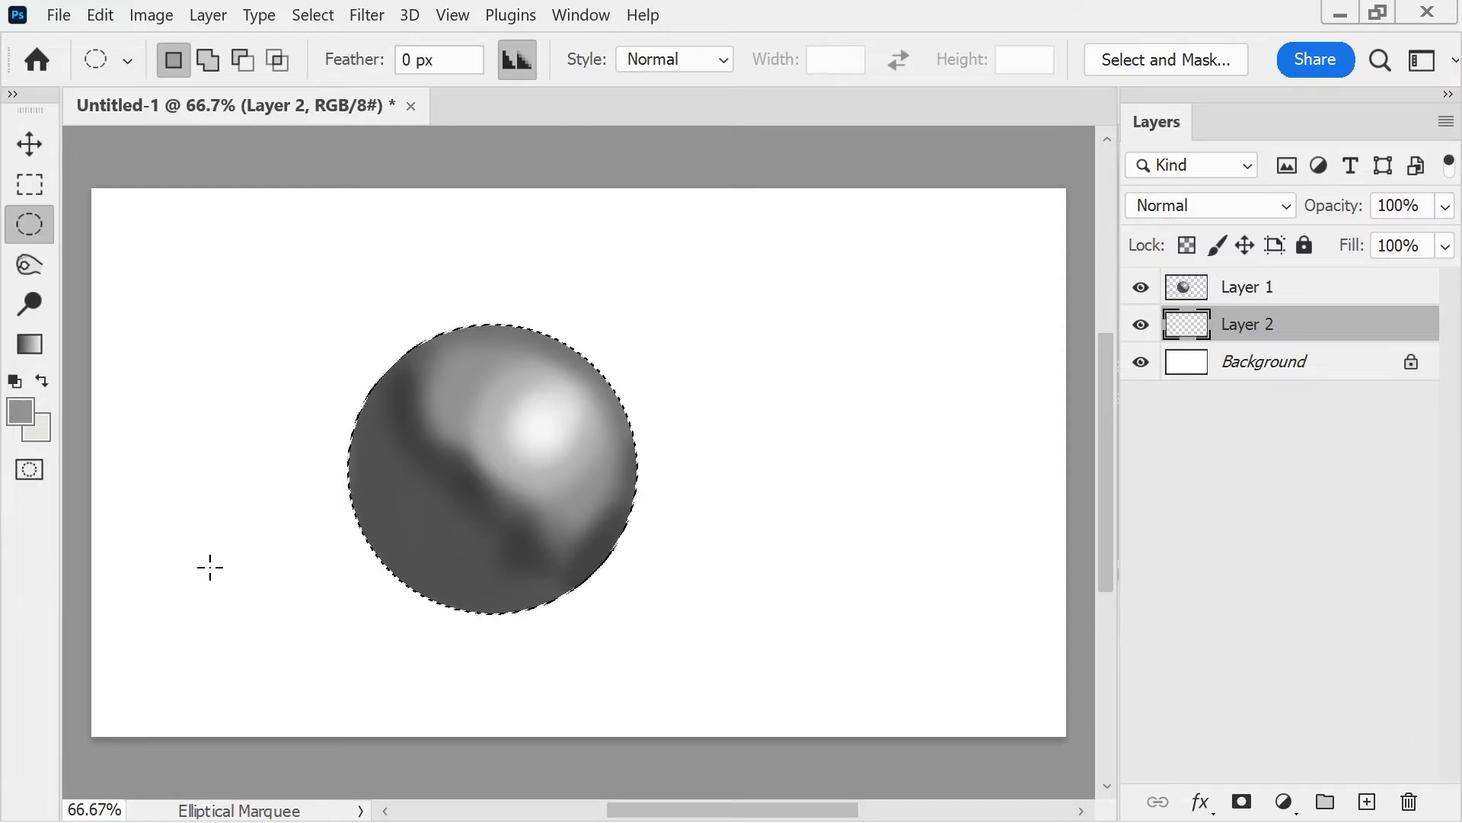
pyautogui.moveTo(208, 545); pyautogui.dragTo(579, 626)
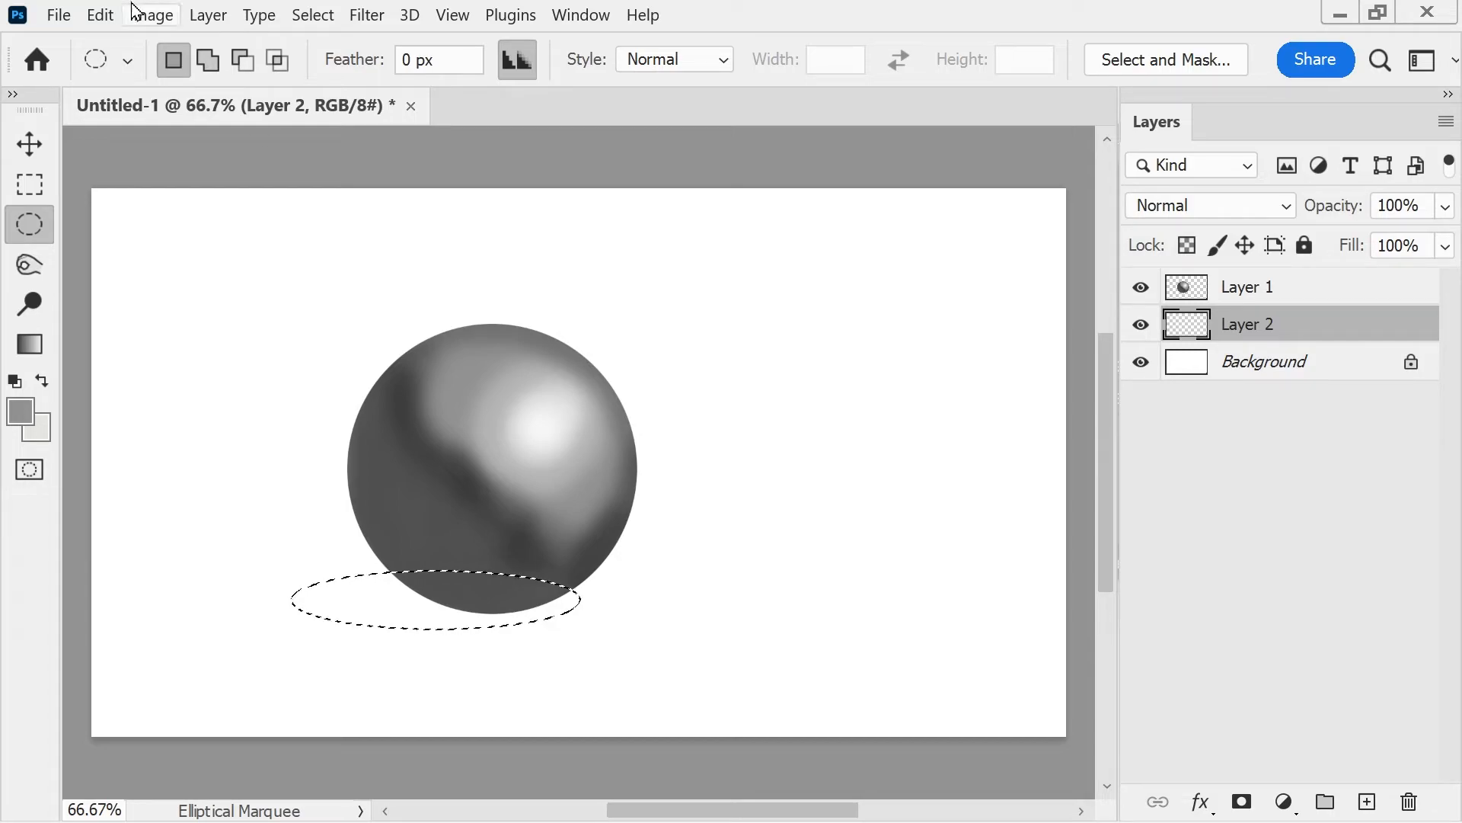
# Feather the elliptical shadow selection with a radius of 20 pixels.
pyautogui.click(313, 15)
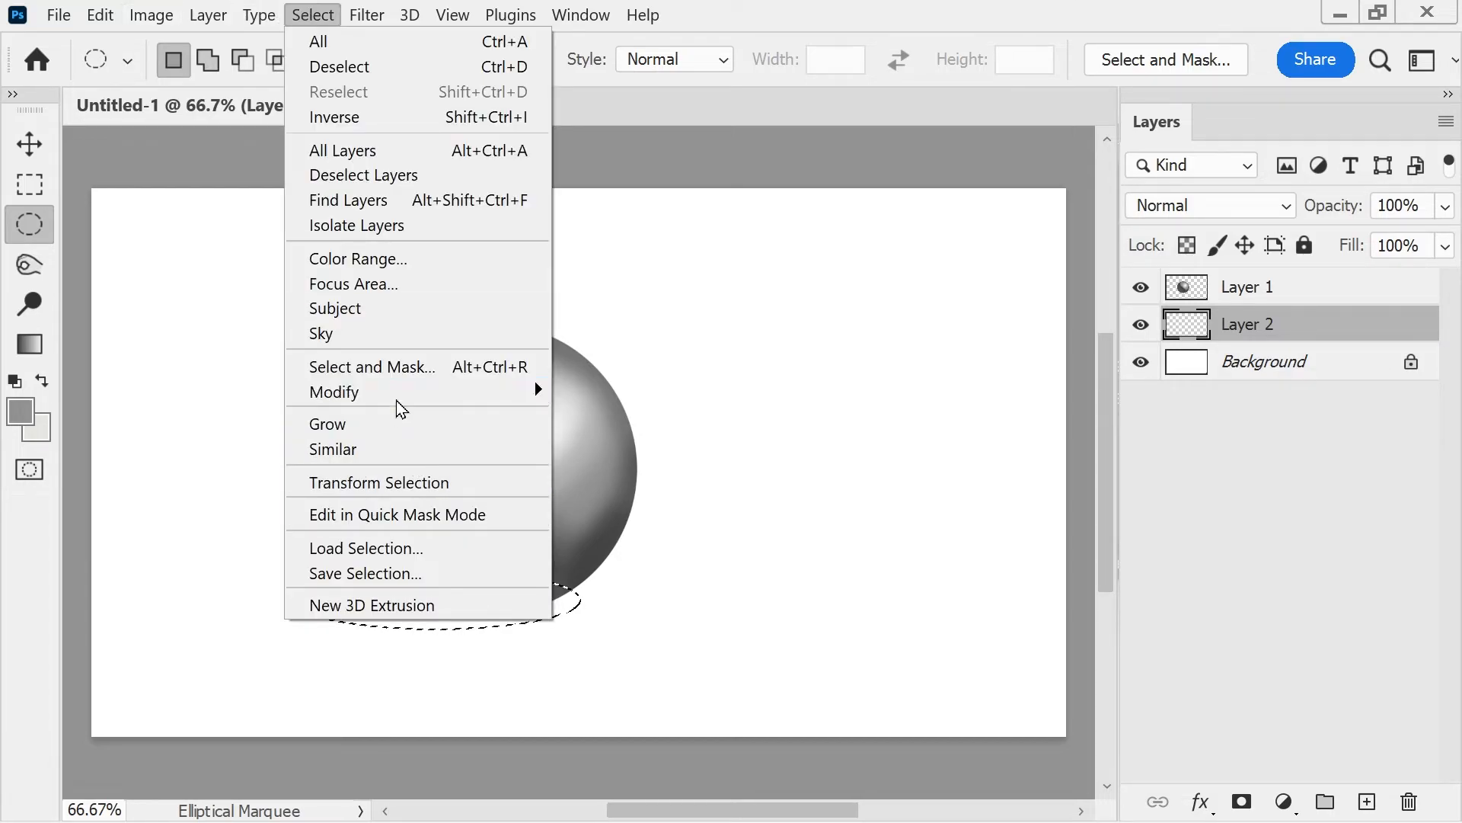
pyautogui.moveTo(396, 393)
pyautogui.click(622, 483)
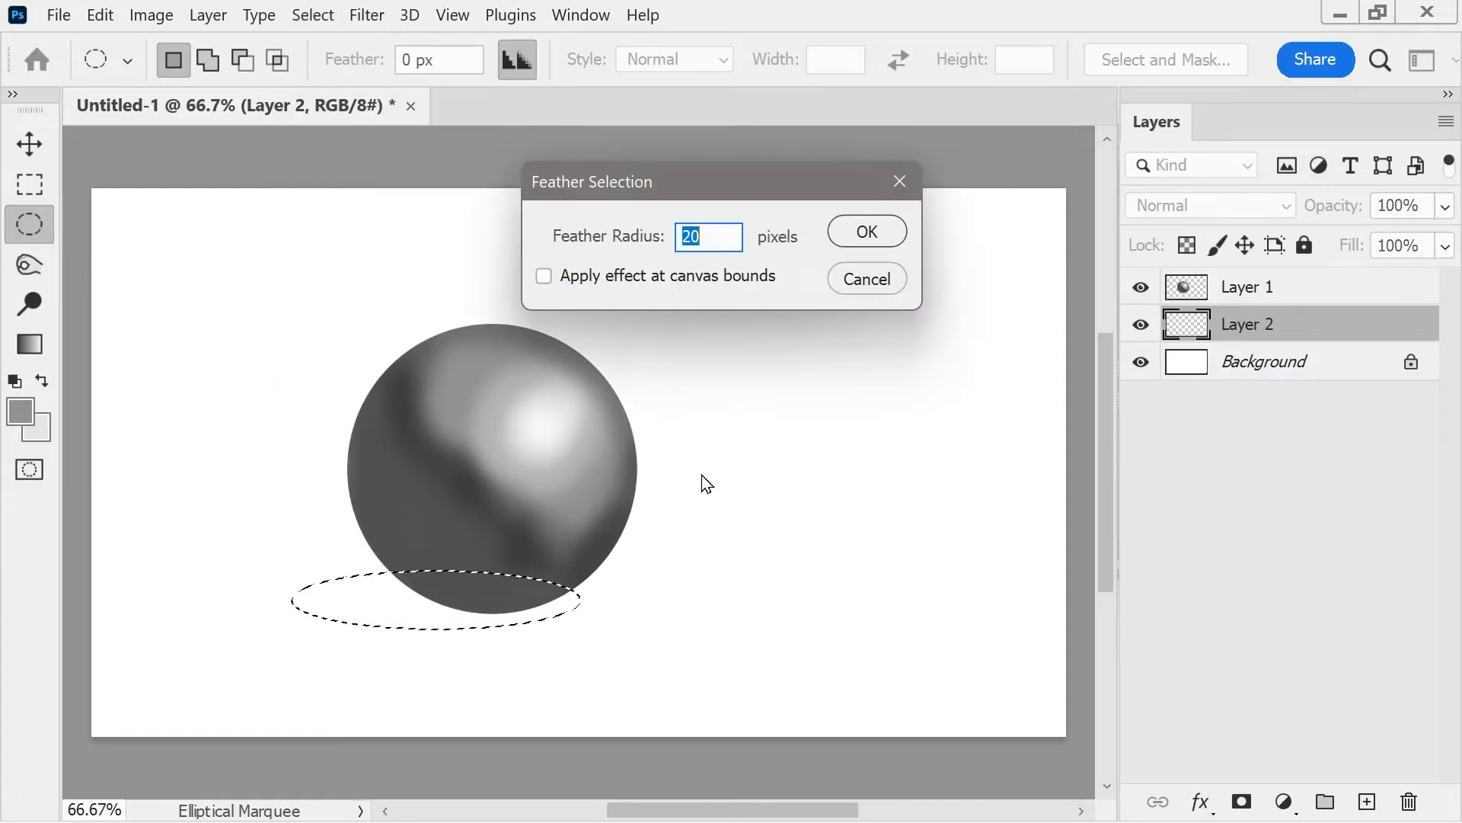
pyautogui.click(867, 233)
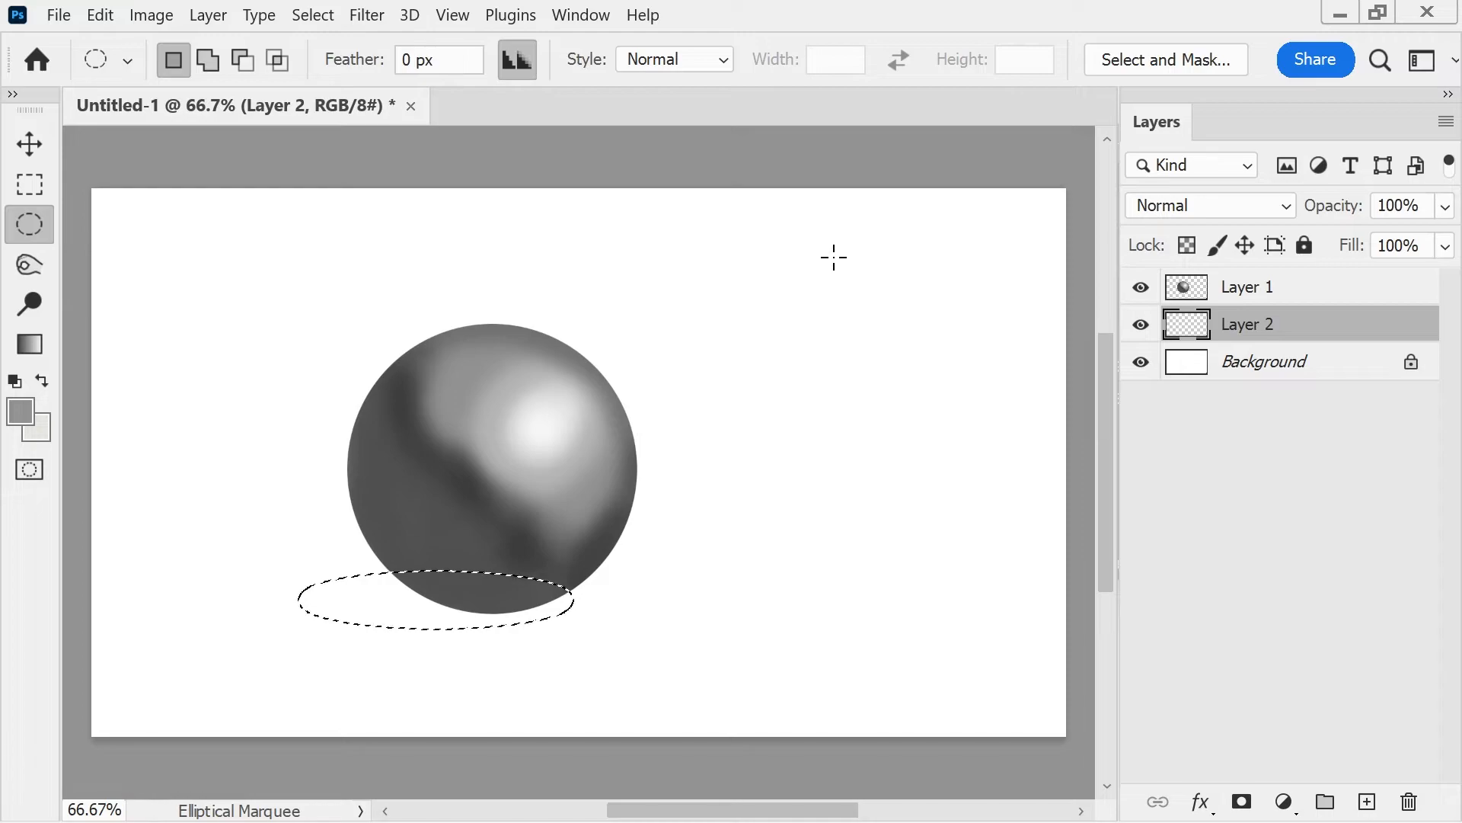
# Set the foreground colour to black #000000 and fill the feathered ellipse on Layer 2 with it.
pyautogui.click(21, 411)
pyautogui.click(459, 406)
pyautogui.moveTo(441, 440); pyautogui.dragTo(427, 459)
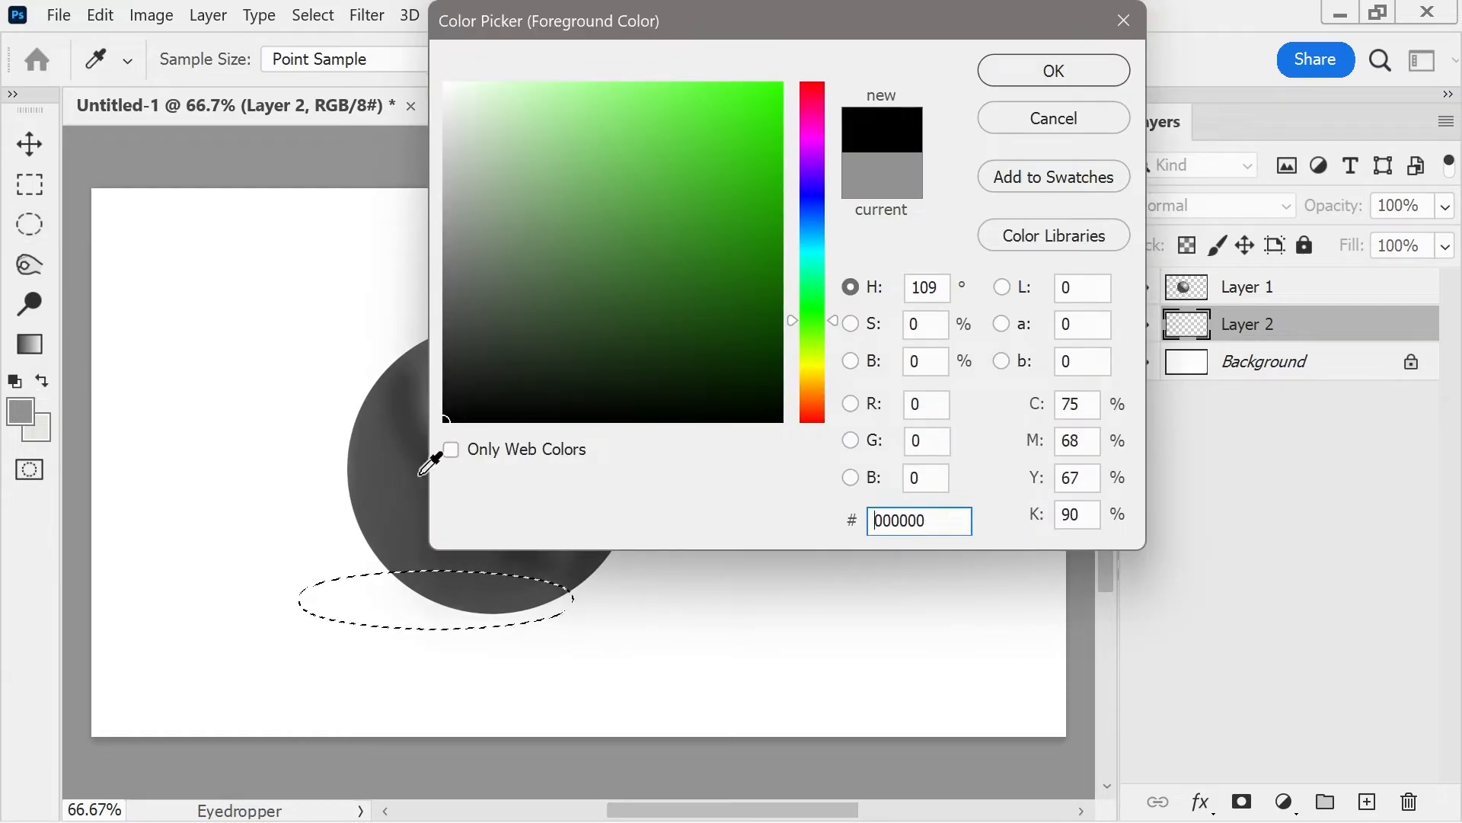
pyautogui.click(1025, 75)
pyautogui.hotkey('alt', 'BackSpace')
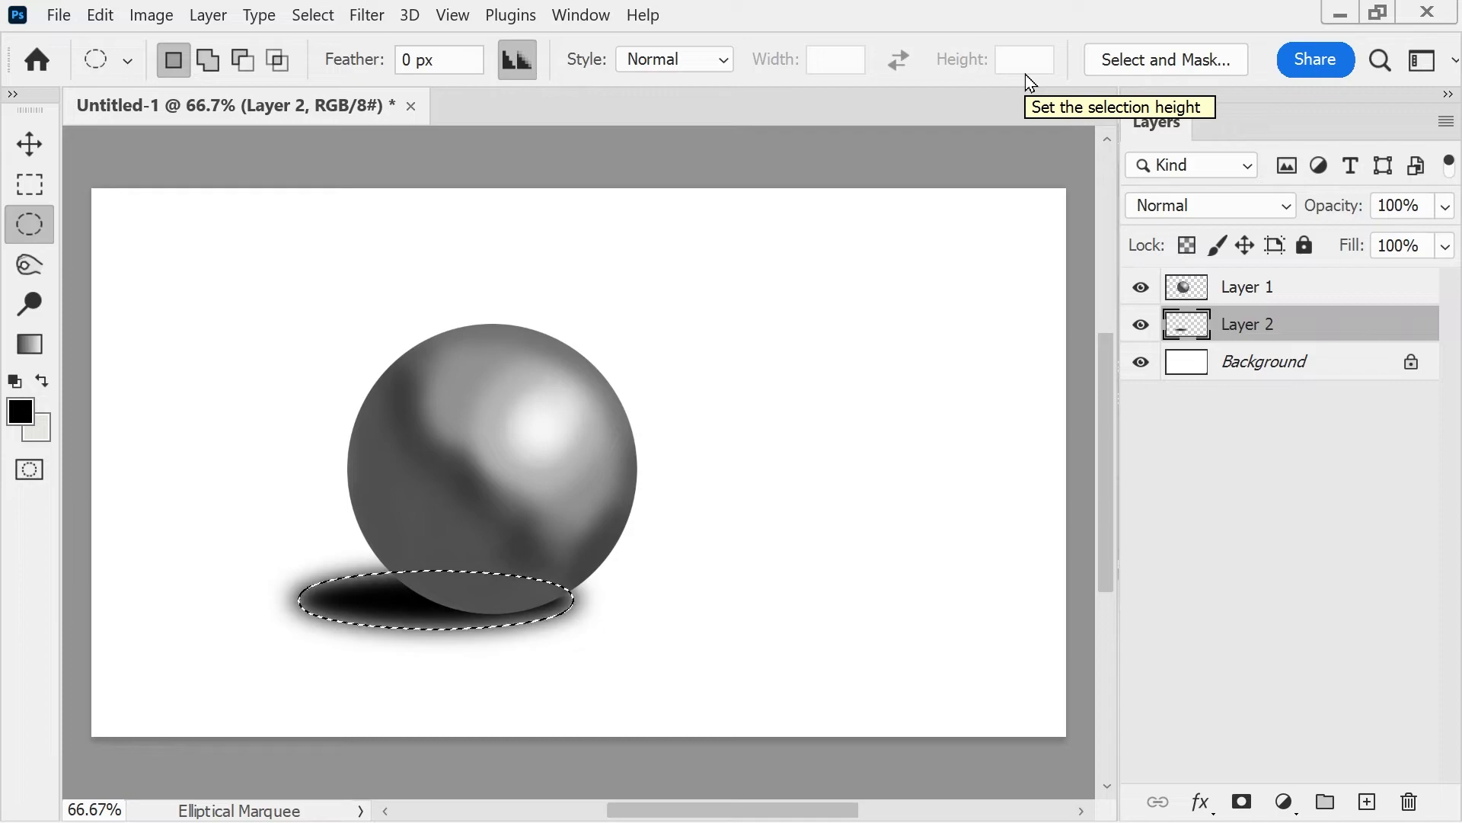
# Lower the opacity of the shadow layer, Layer 2, to 51%.
pyautogui.click(1447, 216)
pyautogui.moveTo(1437, 243); pyautogui.dragTo(1442, 250)
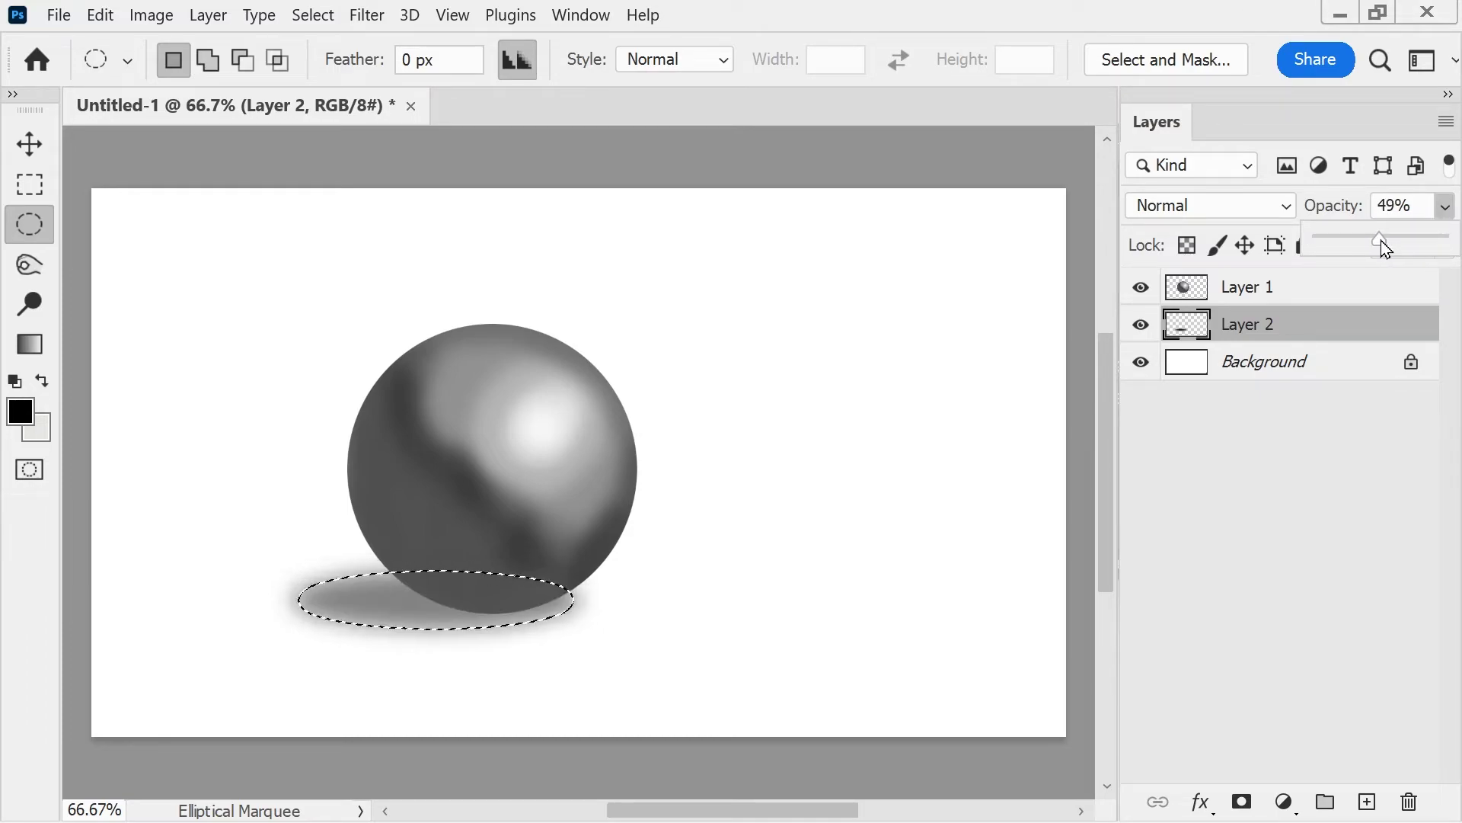
pyautogui.moveTo(1387, 248); pyautogui.dragTo(1389, 247)
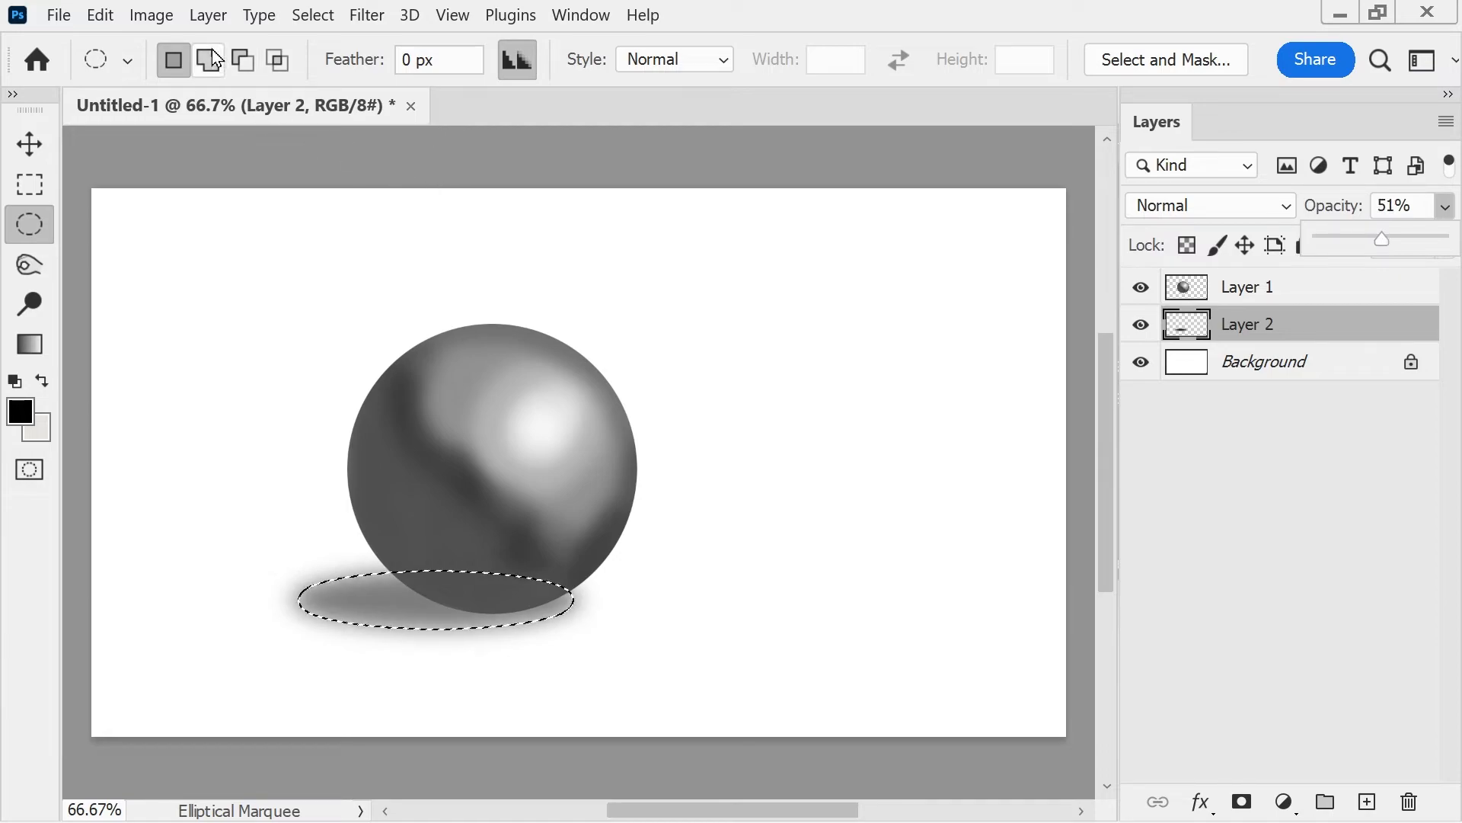
# Add a Reveal All layer mask to the shadow layer.
pyautogui.click(208, 15)
pyautogui.moveTo(335, 421)
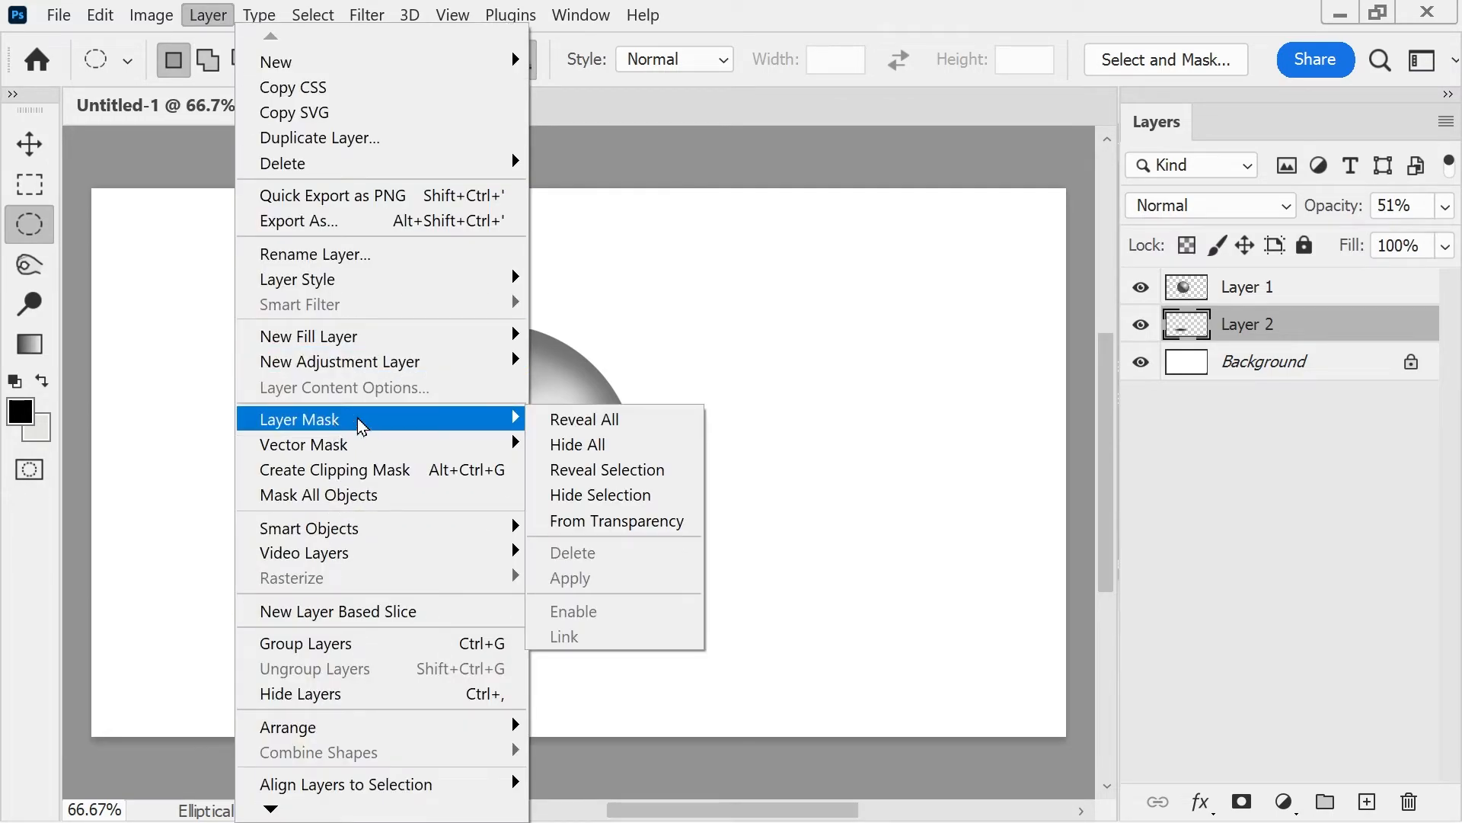
pyautogui.click(616, 421)
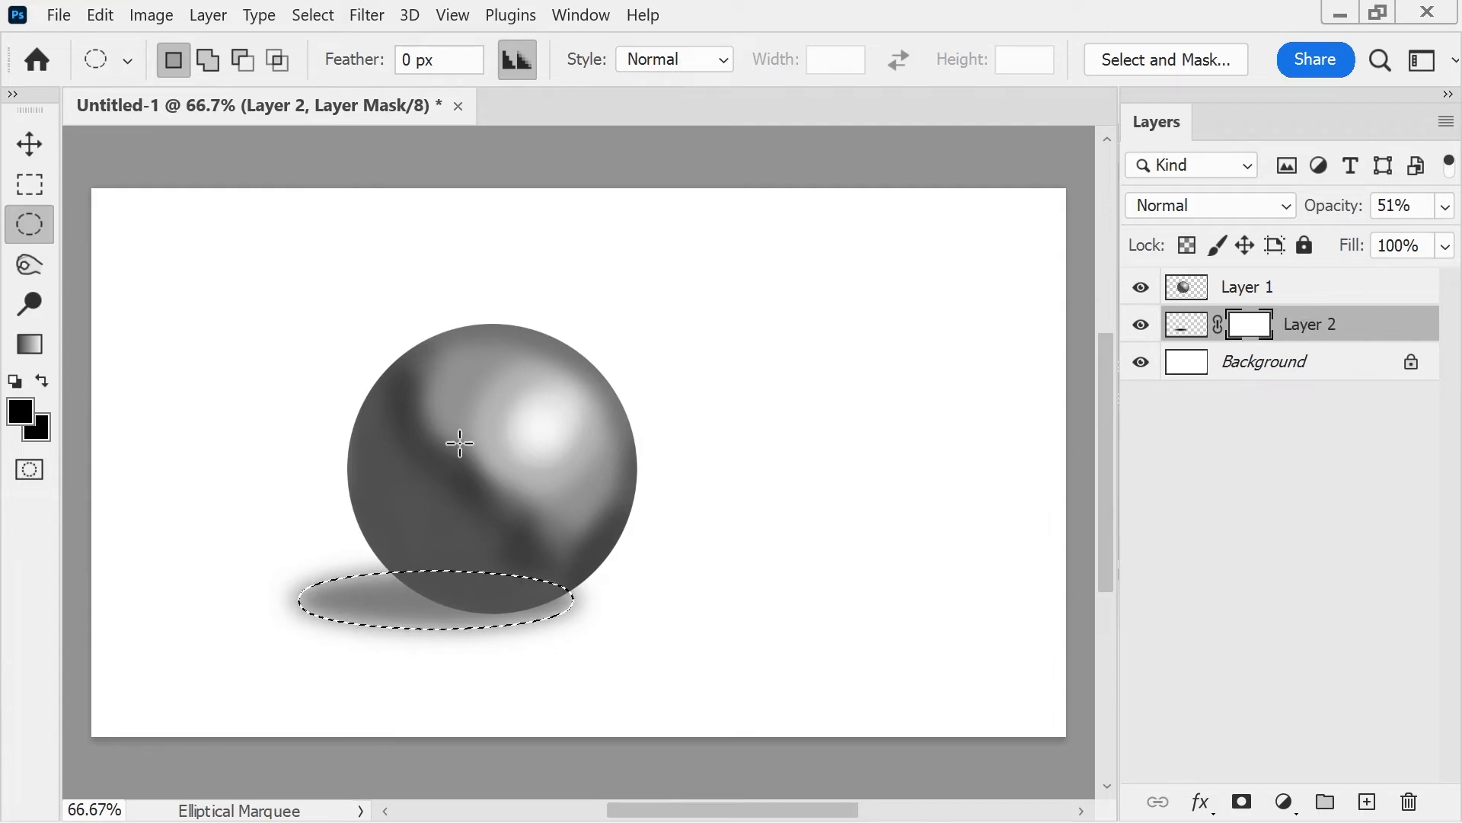
# Set the Gradient tool to the Foreground to Transparent preset from the Basics group.
pyautogui.click(29, 344)
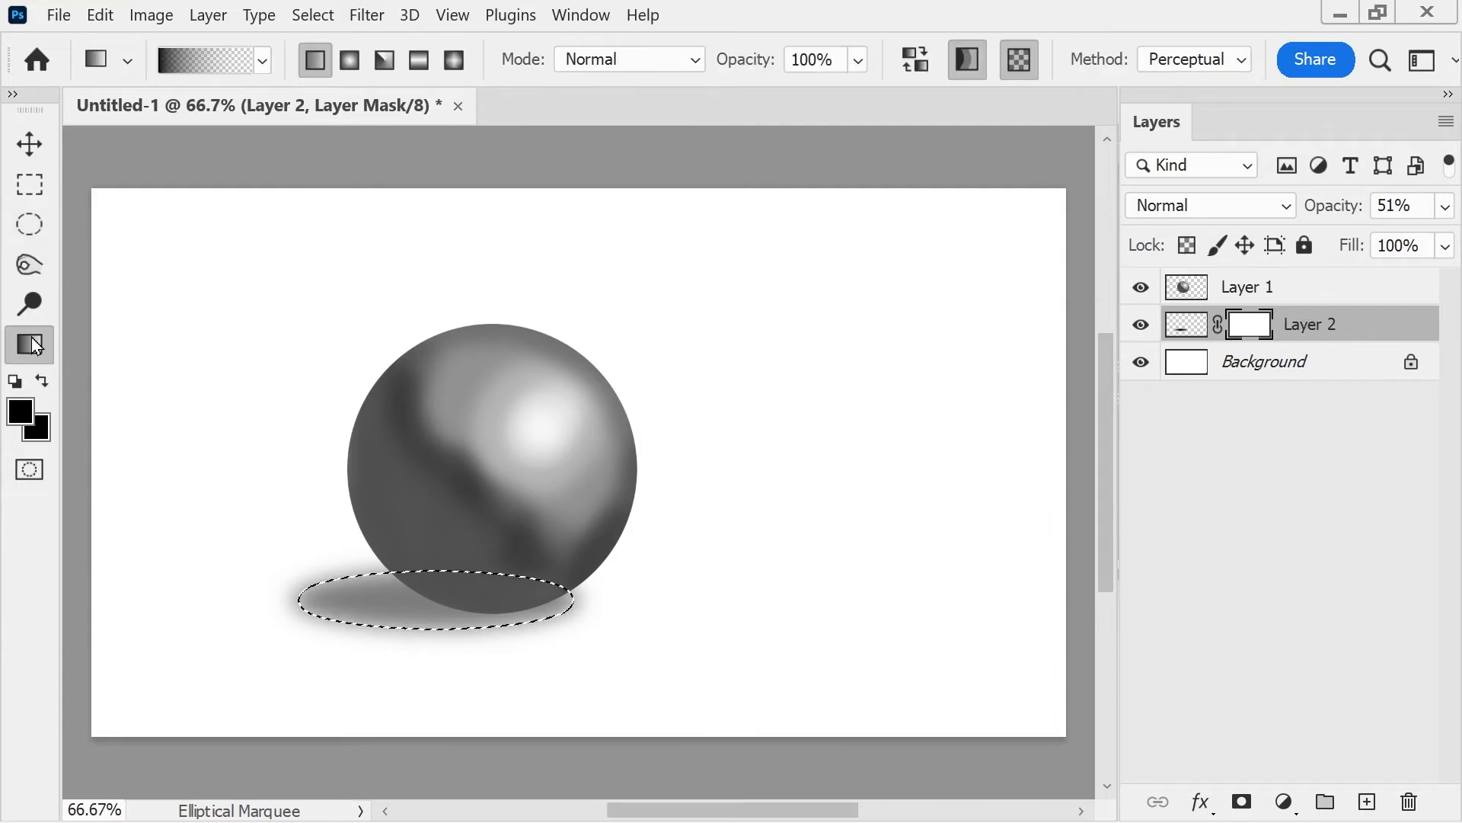
pyautogui.click(262, 62)
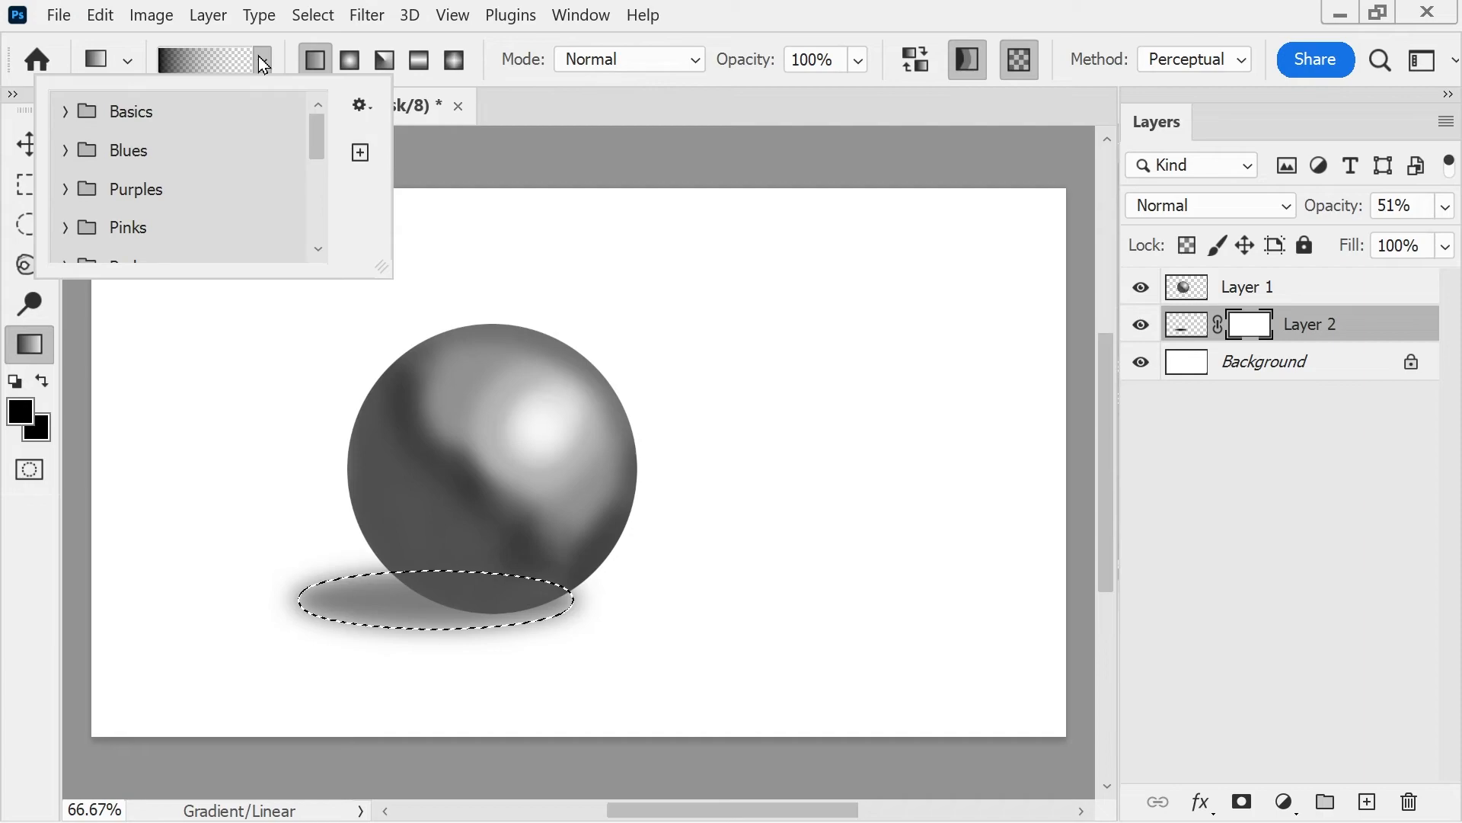
pyautogui.click(365, 106)
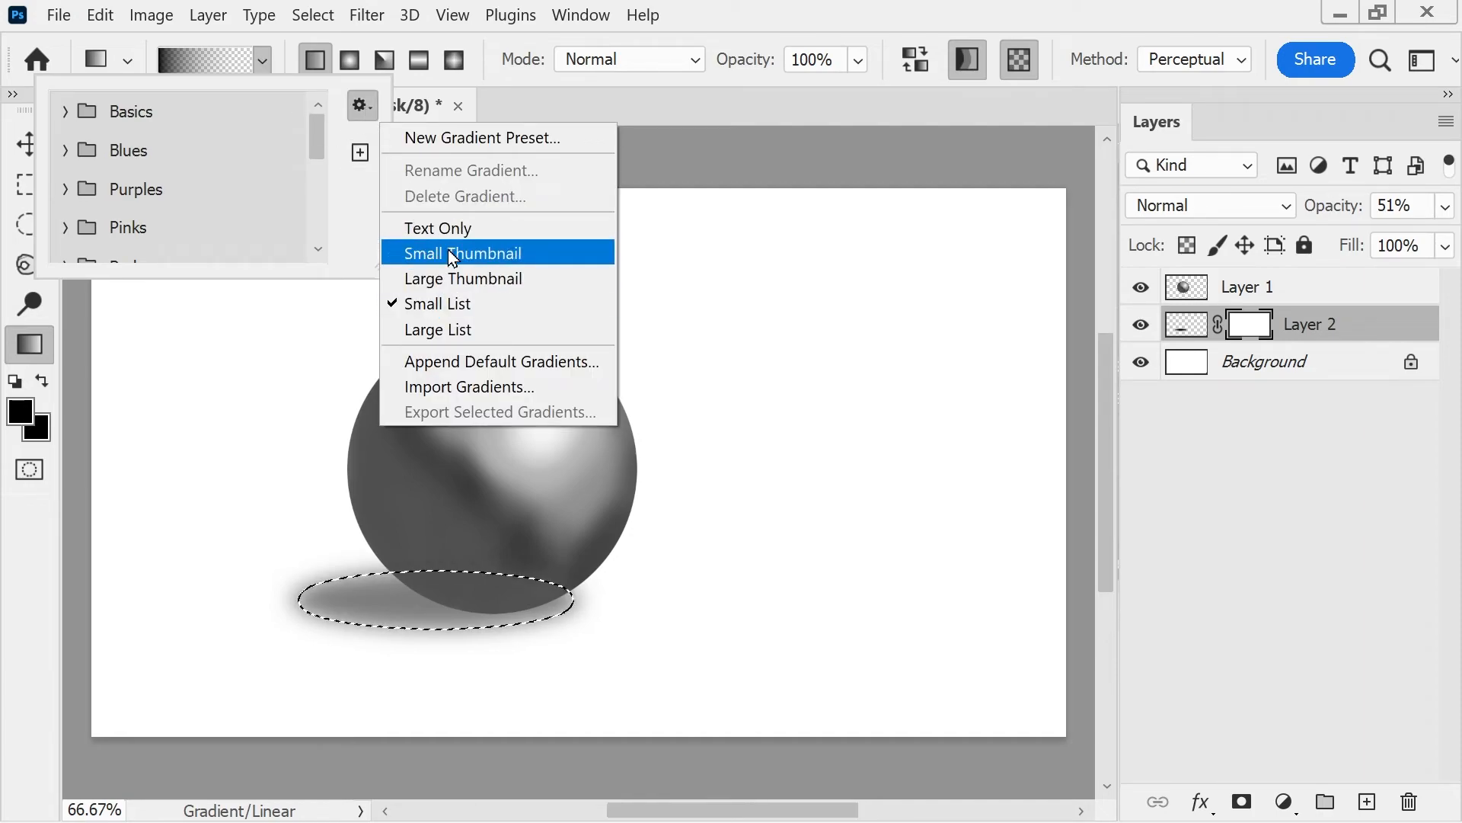
pyautogui.click(63, 111)
pyautogui.click(65, 111)
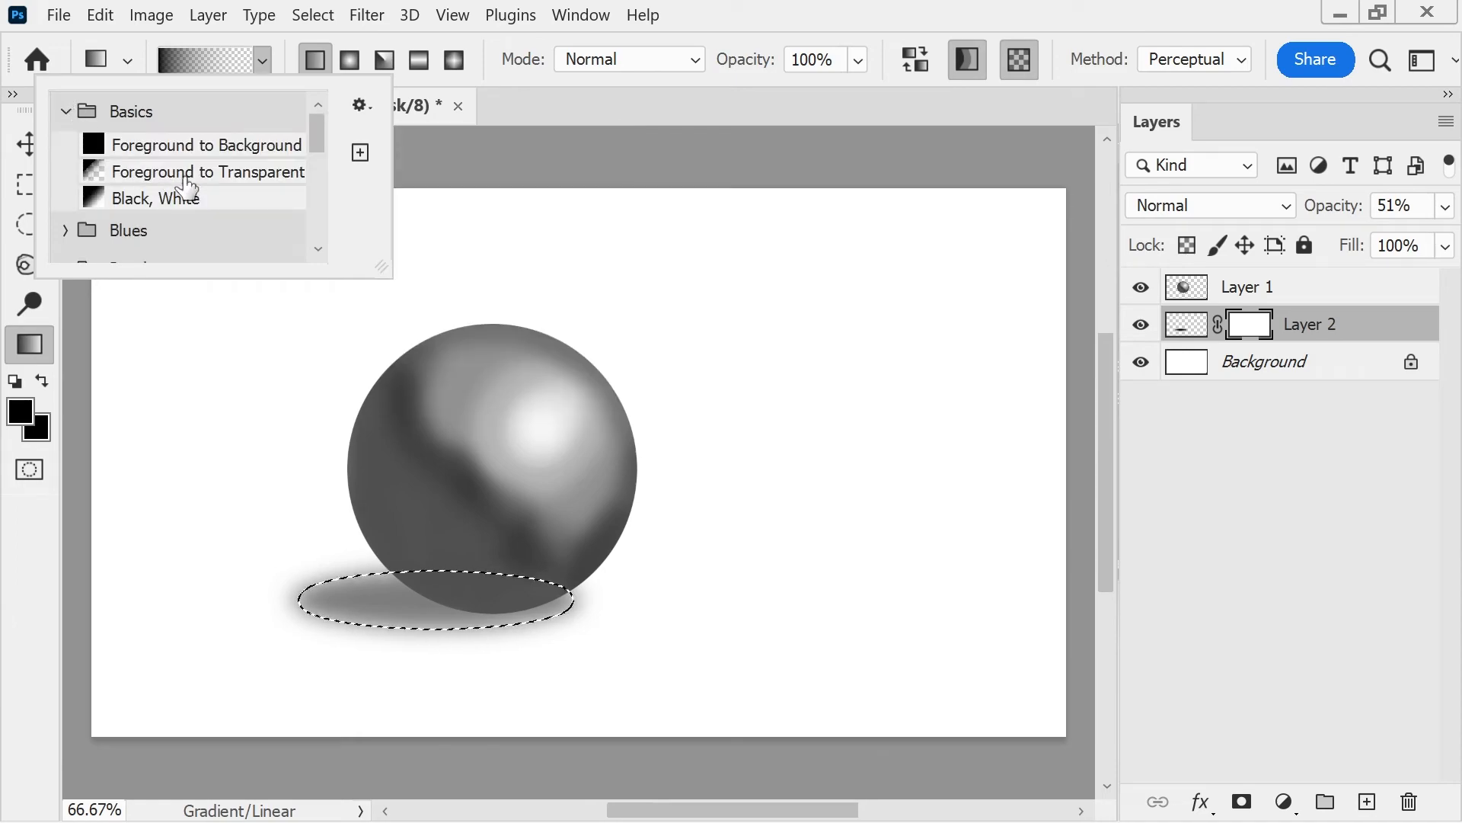
pyautogui.click(161, 173)
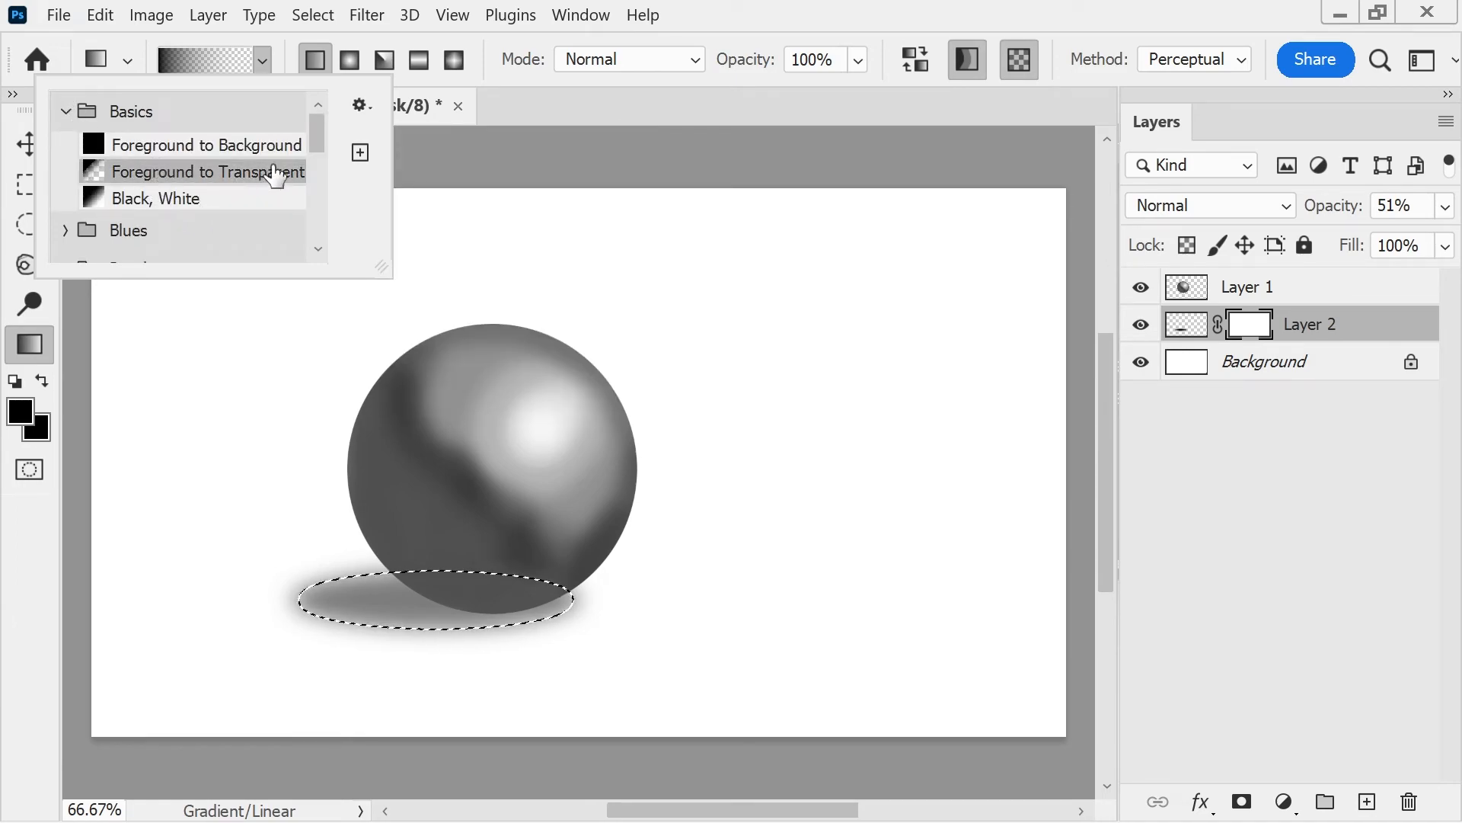
pyautogui.click(265, 64)
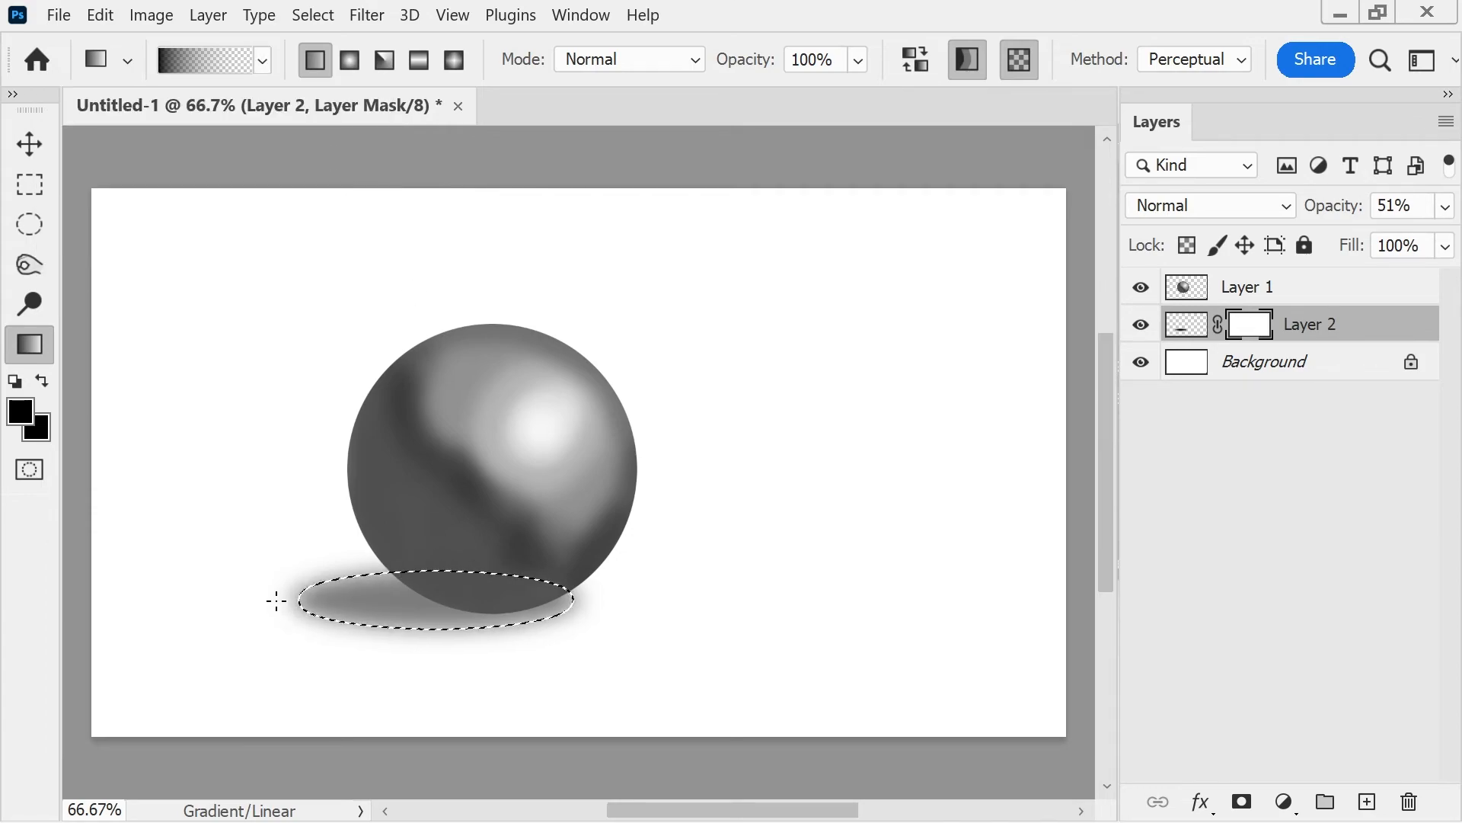
# Fade the shadow's outer left end with a linear gradient on Layer 2's mask running towards the sphere, and clear the elliptical selection.
pyautogui.moveTo(252, 586); pyautogui.dragTo(530, 601)
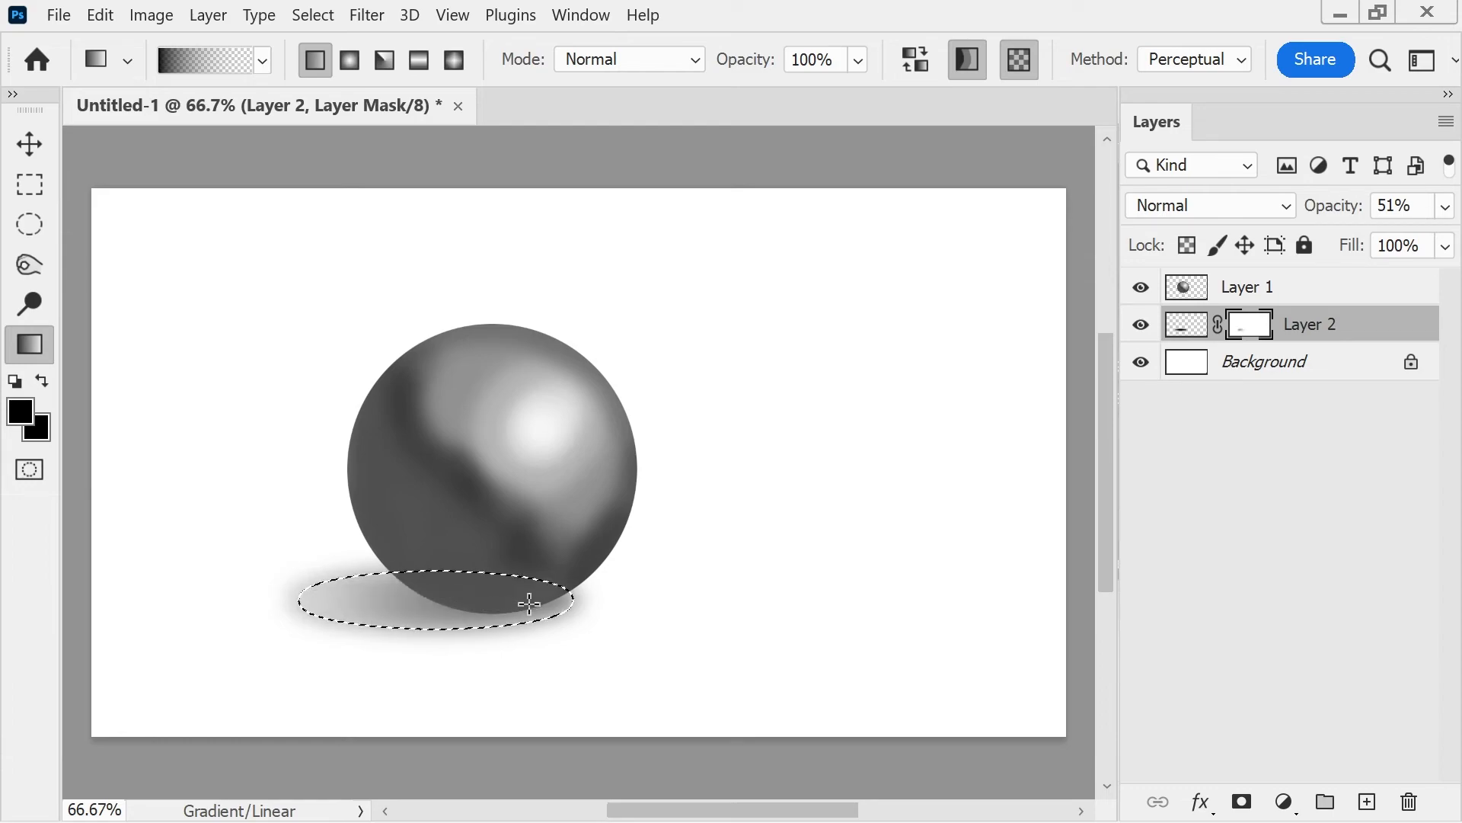
pyautogui.click(29, 184)
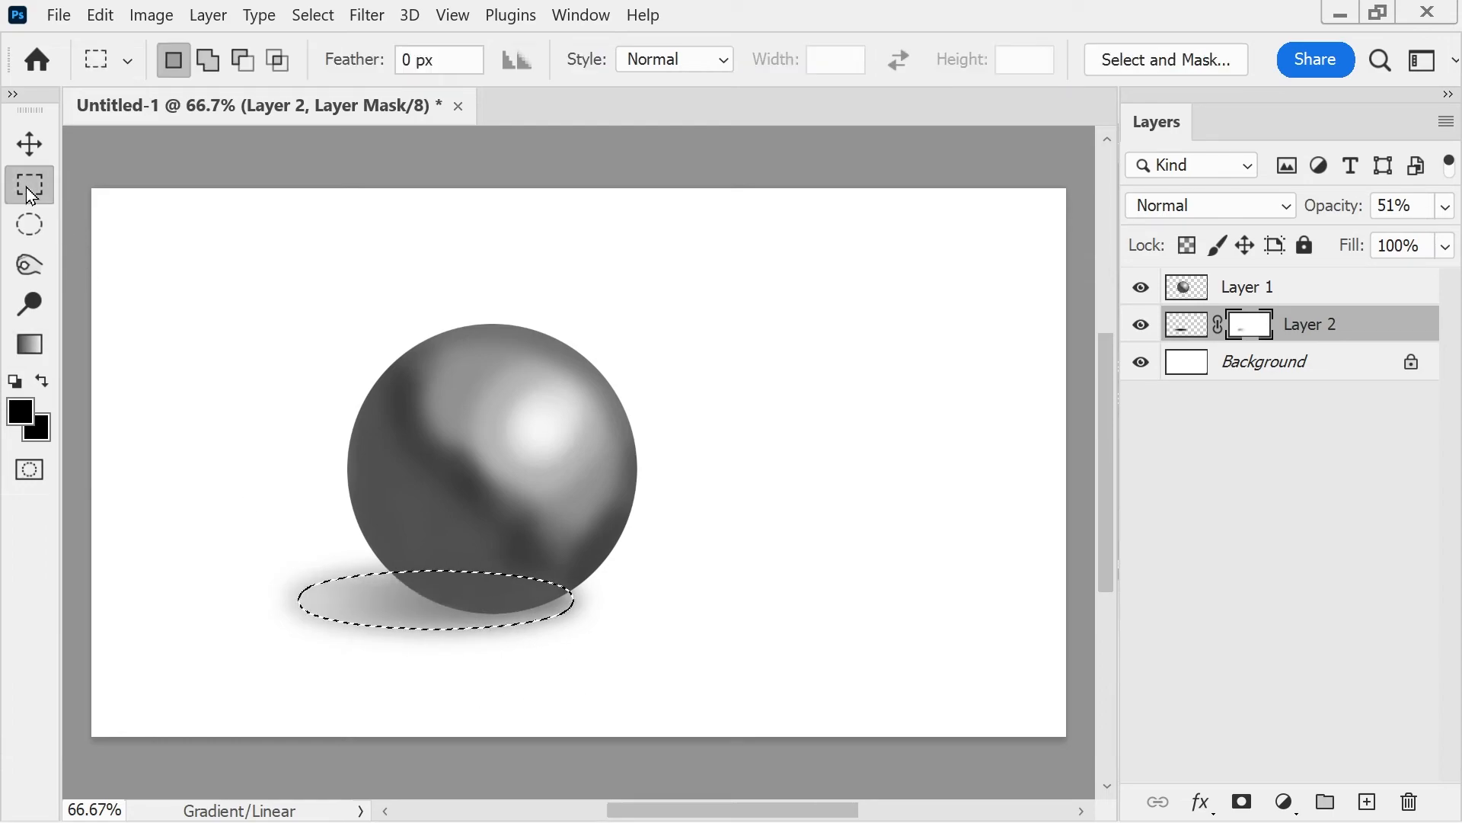
pyautogui.moveTo(834, 289); pyautogui.dragTo(940, 415)
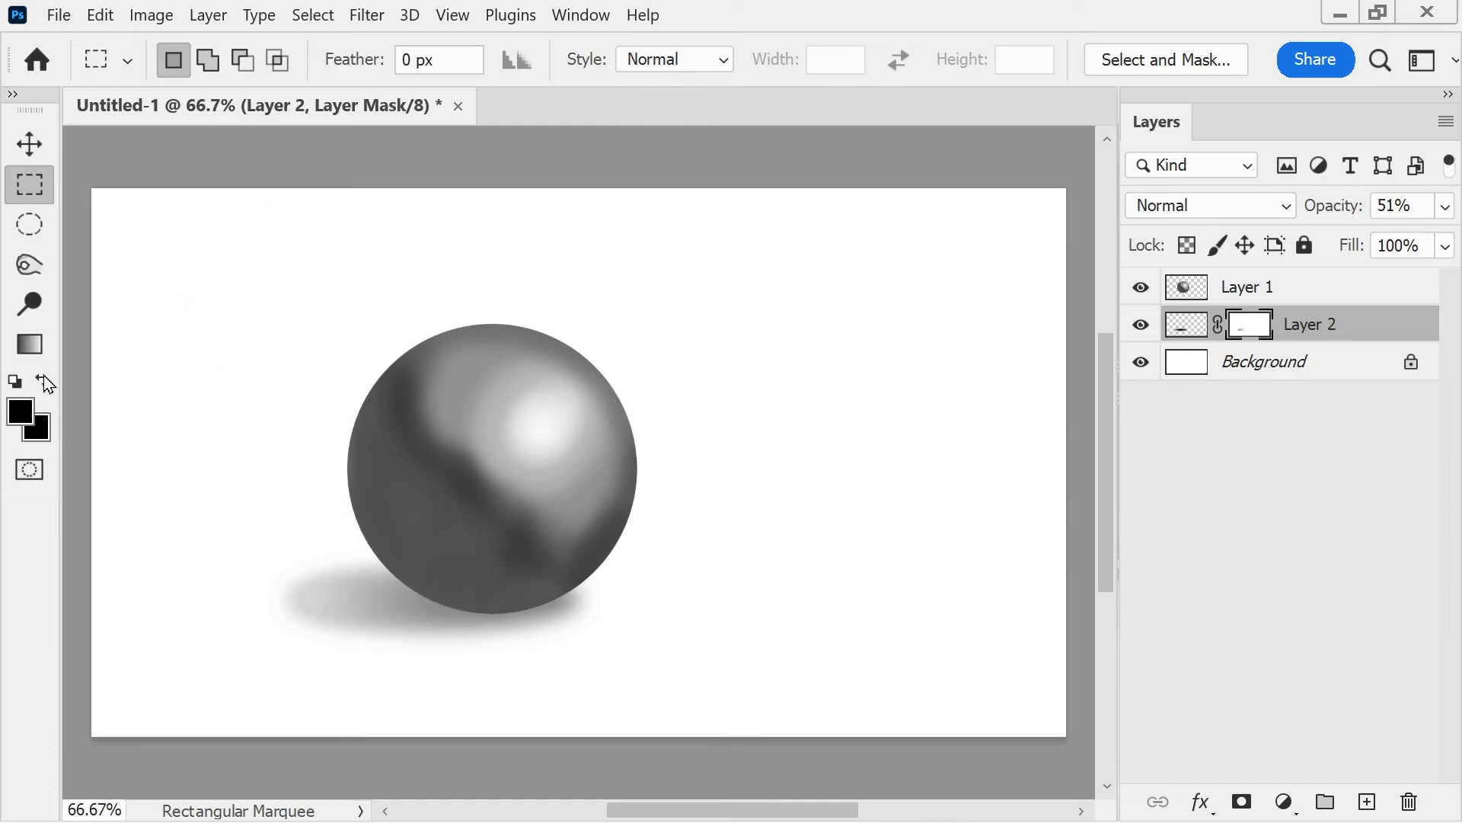
# Lighten the sphere on Layer 1 with the Dodge tool along its lower-left rim and along the highlight side of the dark diagonal band.
pyautogui.click(28, 272)
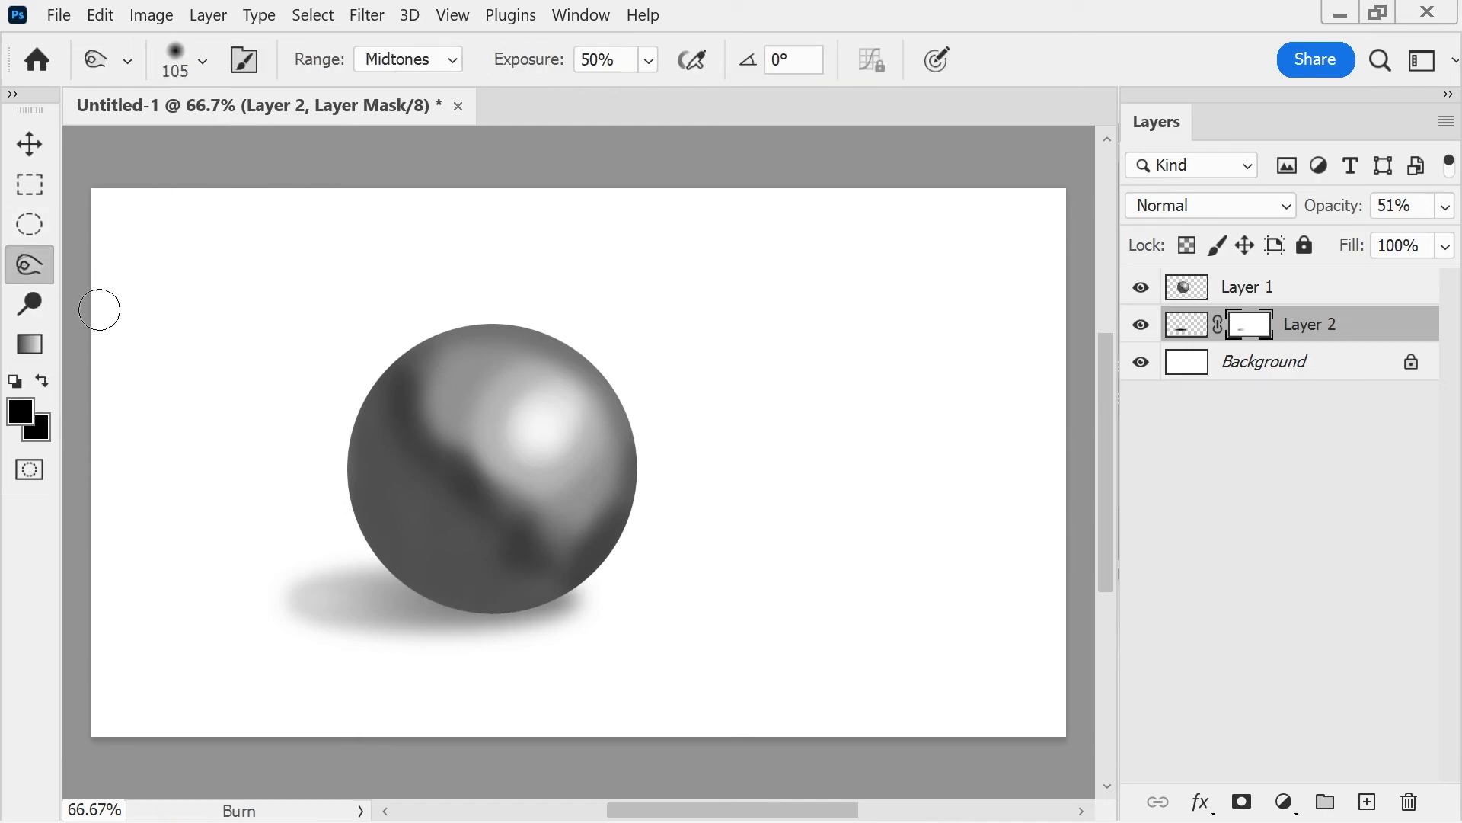
pyautogui.click(28, 303)
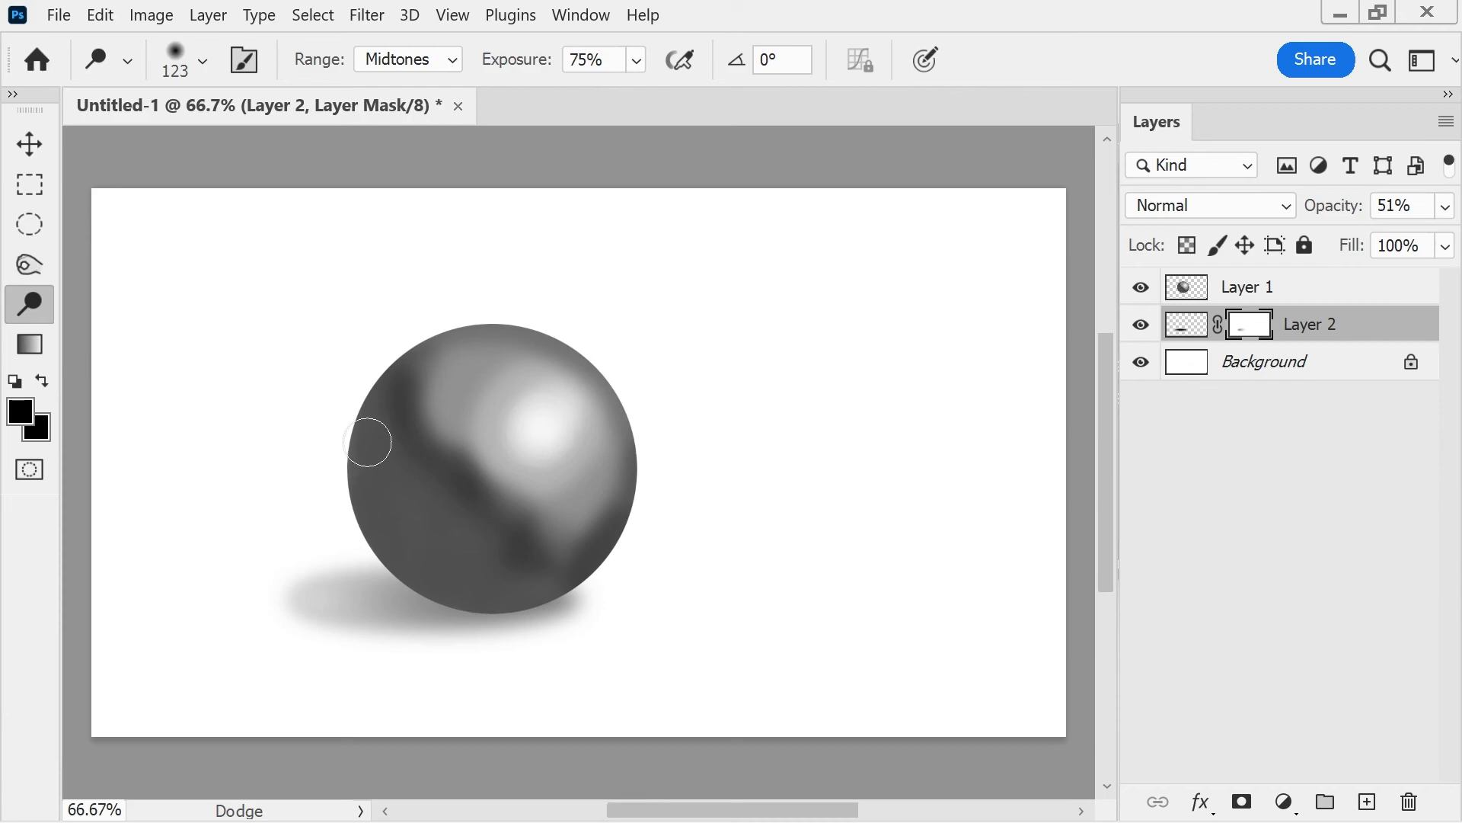
pyautogui.click(1273, 288)
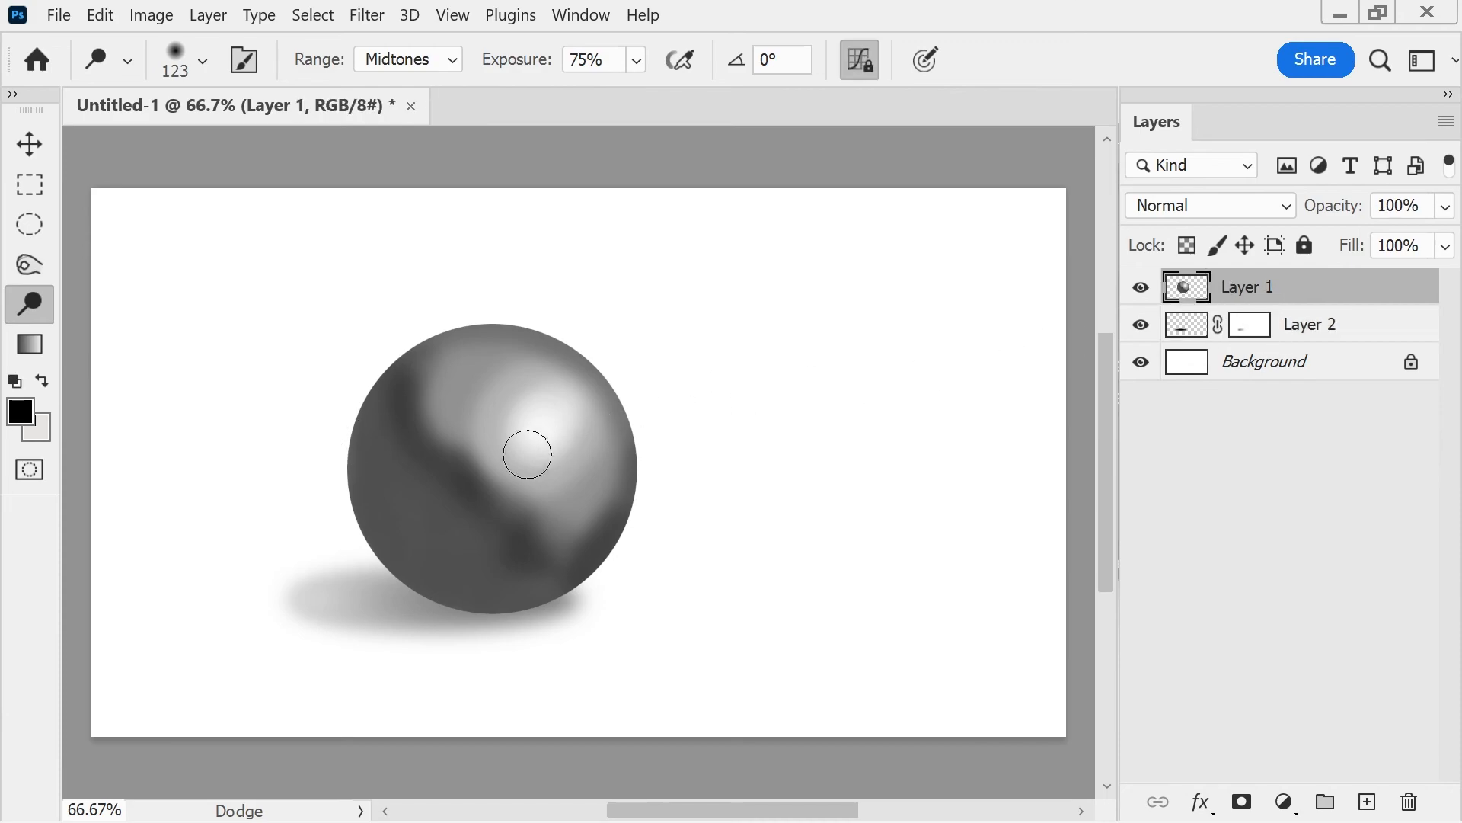
pyautogui.moveTo(370, 427)
pyautogui.mouseDown()
pyautogui.moveTo(371, 536)
pyautogui.moveTo(409, 553)
pyautogui.moveTo(404, 573)
pyautogui.moveTo(529, 603)
pyautogui.moveTo(607, 584)
pyautogui.mouseUp()
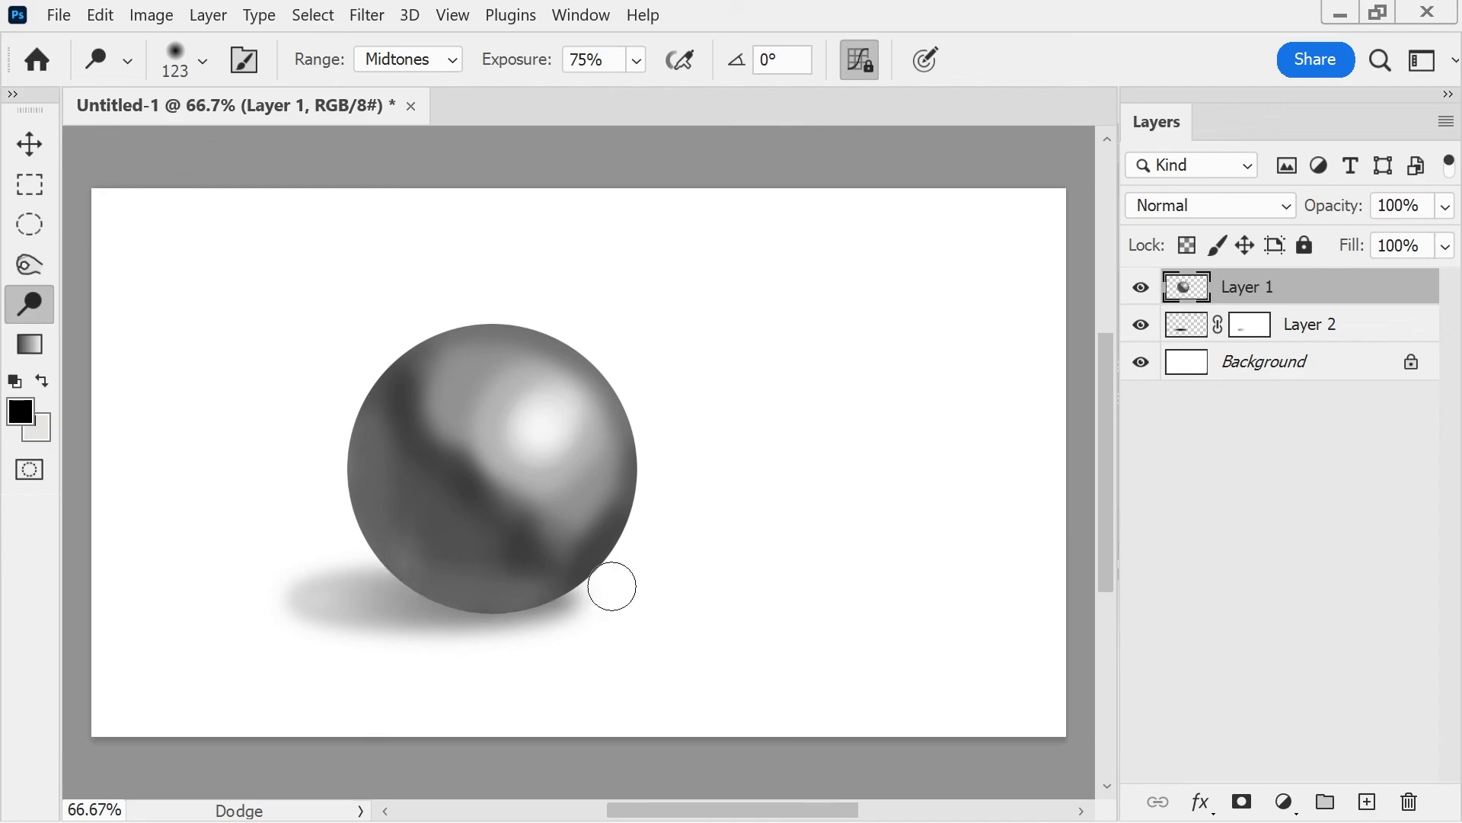
pyautogui.moveTo(451, 429)
pyautogui.mouseDown()
pyautogui.moveTo(515, 512)
pyautogui.moveTo(572, 536)
pyautogui.moveTo(601, 518)
pyautogui.moveTo(622, 415)
pyautogui.moveTo(623, 519)
pyautogui.moveTo(609, 506)
pyautogui.moveTo(583, 539)
pyautogui.mouseUp()
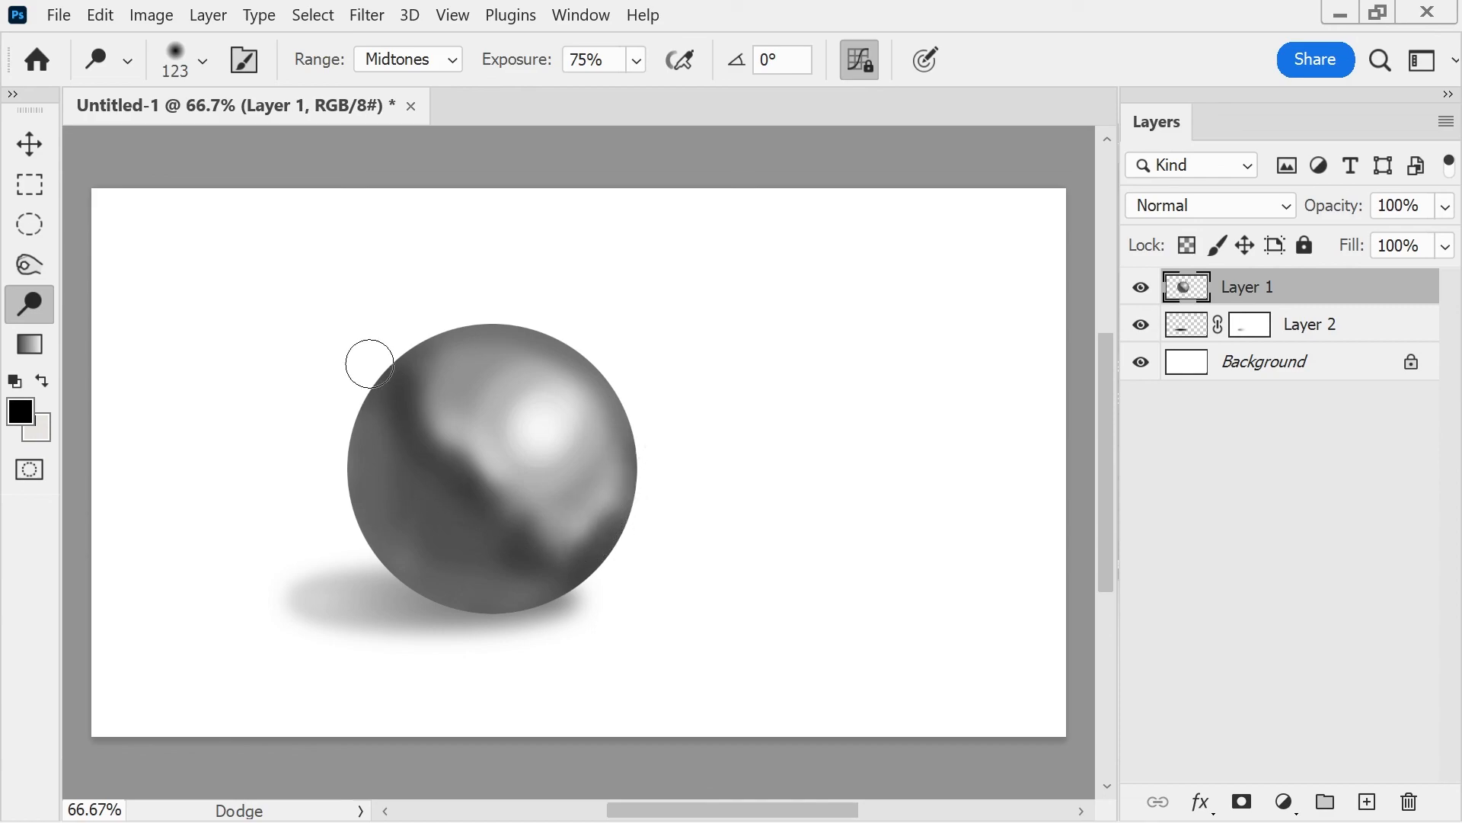